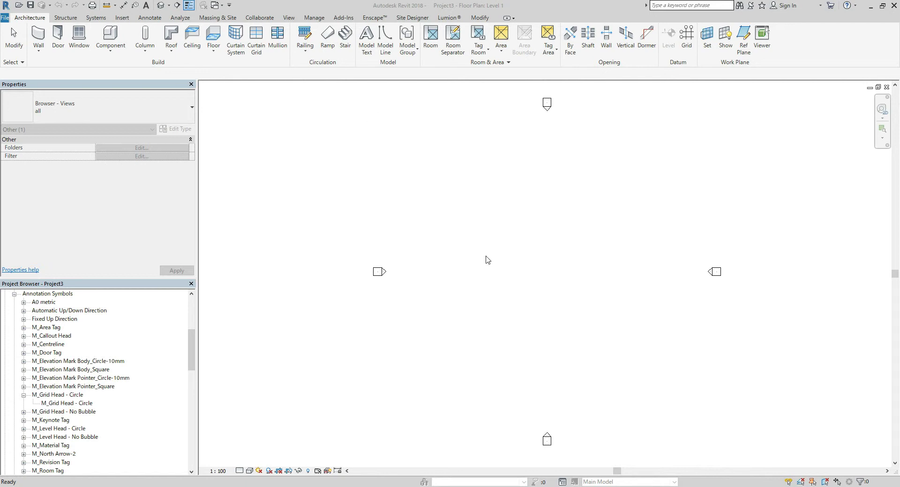
Draw four vertical grid lines, grids 1 through 4, on the Level 1 floor plan.
{"action": "left_click", "coordinate": [510, 263]}
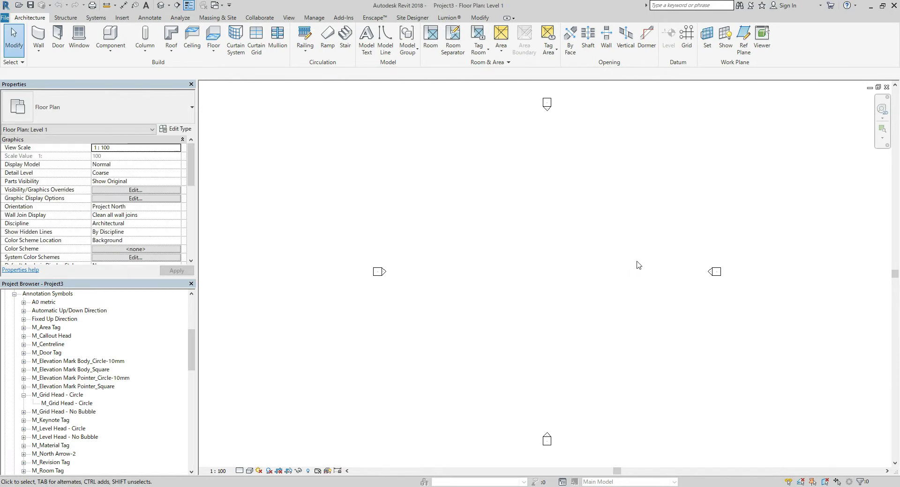
{"action": "scroll", "coordinate": [631, 265], "scroll_direction": "up", "scroll_amount": 1}
{"action": "scroll", "coordinate": [622, 267], "scroll_direction": "down", "scroll_amount": 1}
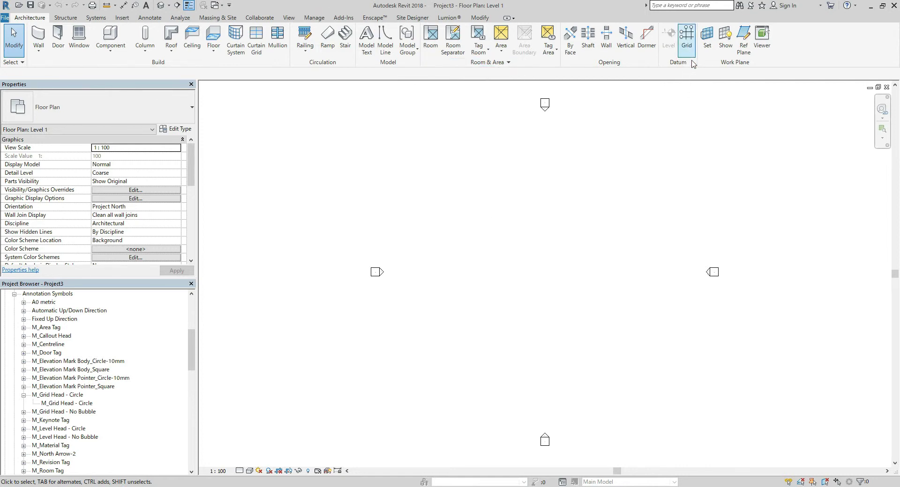
{"action": "left_click", "coordinate": [688, 43]}
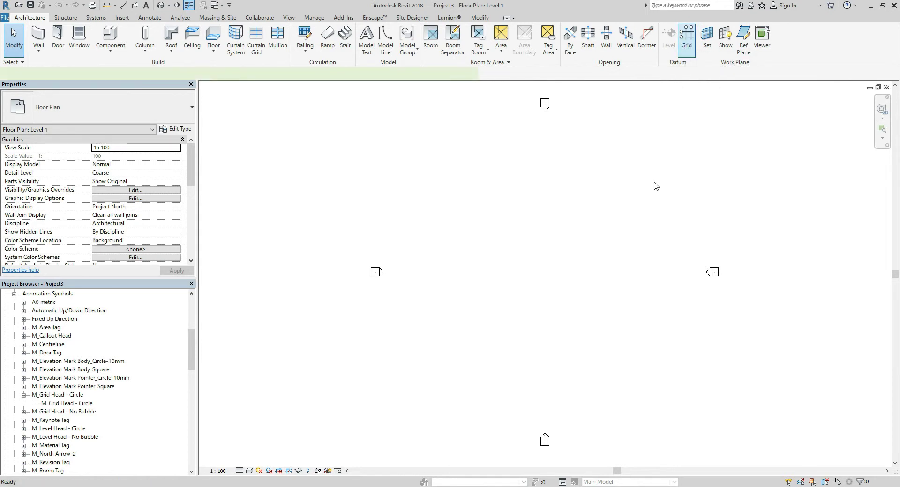
{"action": "left_click", "coordinate": [464, 218]}
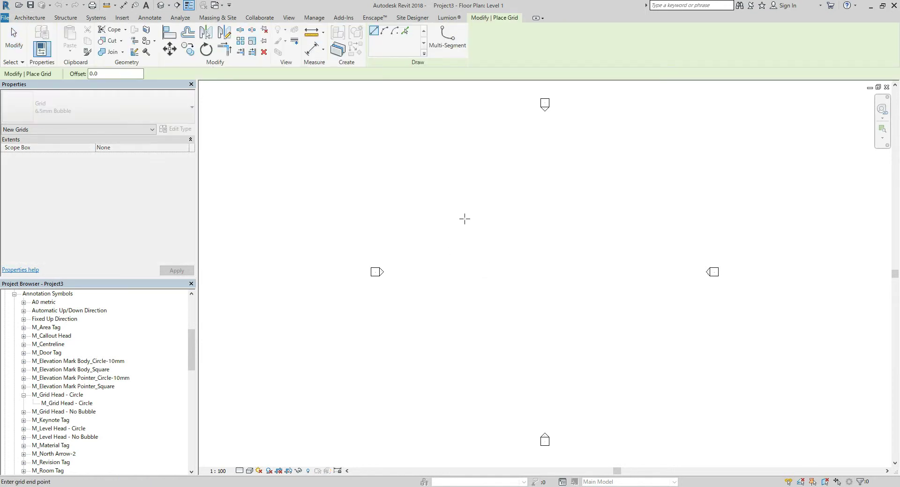
{"action": "left_click", "coordinate": [464, 377]}
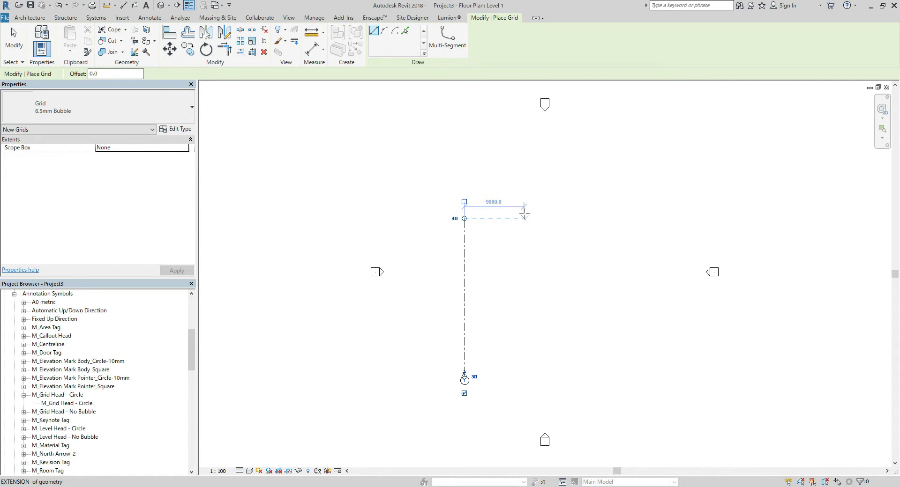
{"action": "left_click", "coordinate": [524, 218]}
{"action": "left_click", "coordinate": [524, 380]}
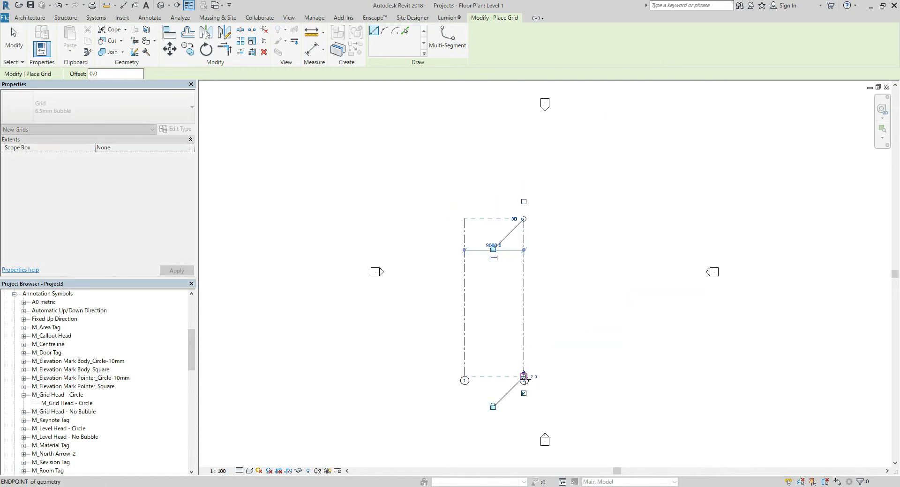
{"action": "left_click", "coordinate": [590, 219]}
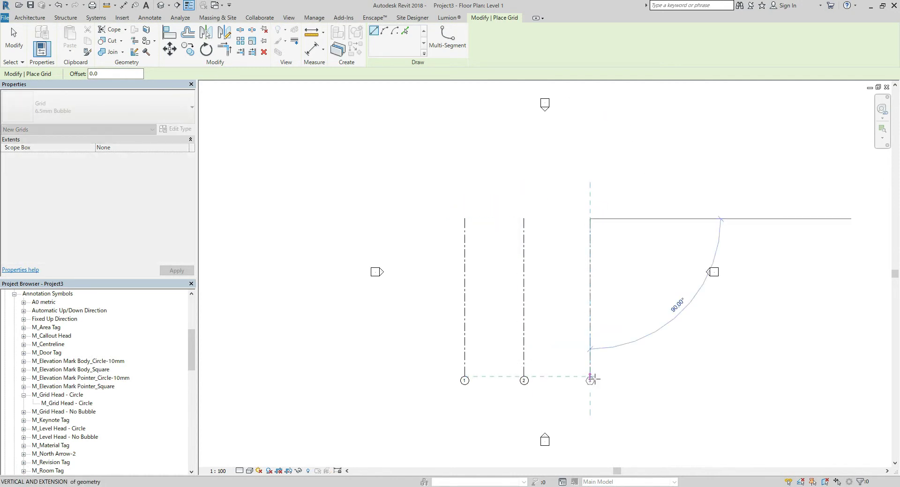
{"action": "left_click", "coordinate": [590, 377]}
{"action": "left_click", "coordinate": [656, 219]}
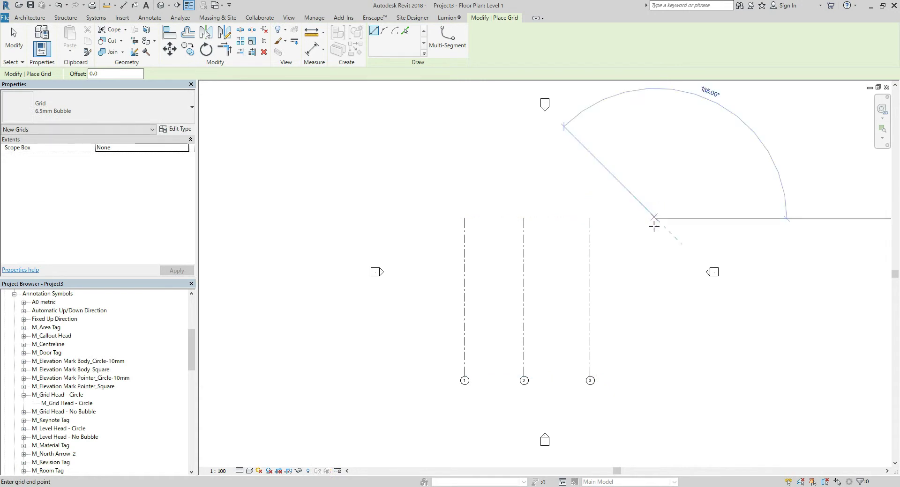
{"action": "left_click", "coordinate": [655, 384]}
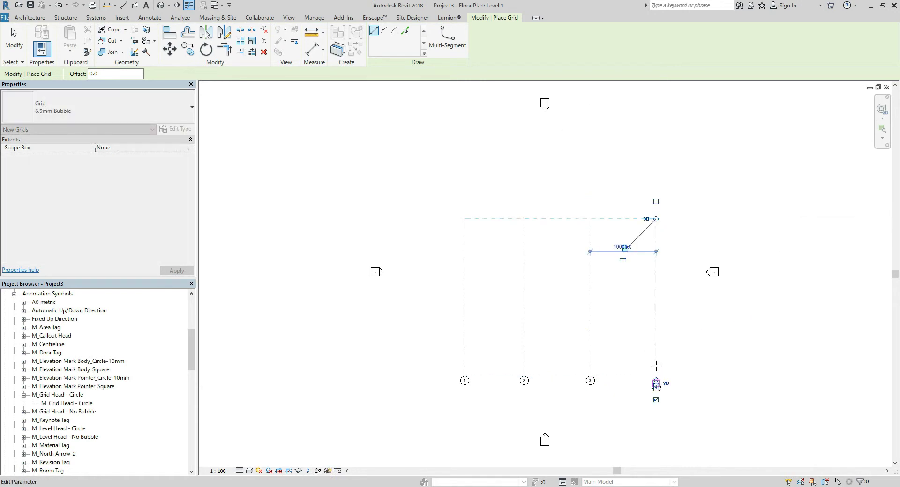
Add three horizontal grid lines, grids 5, 6 and 7, across the vertical grids.
{"action": "left_click", "coordinate": [712, 239]}
{"action": "left_click", "coordinate": [414, 240]}
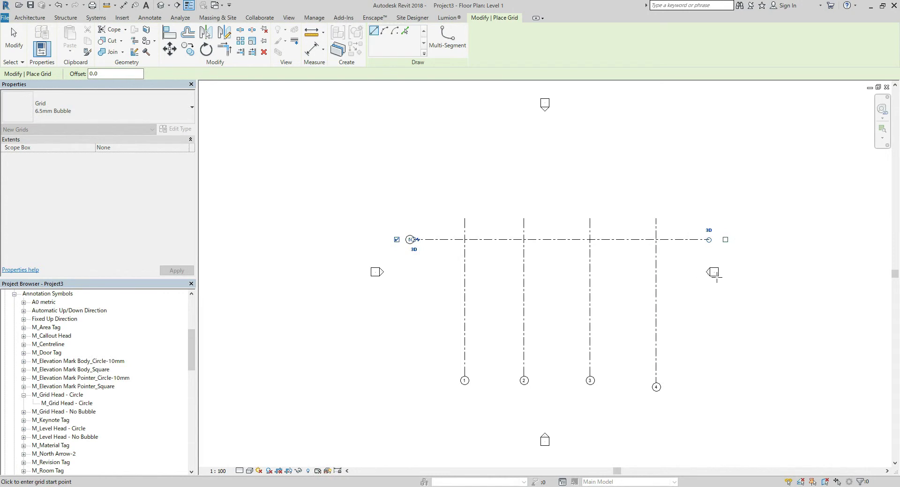
{"action": "left_click", "coordinate": [703, 298]}
{"action": "left_click", "coordinate": [410, 298]}
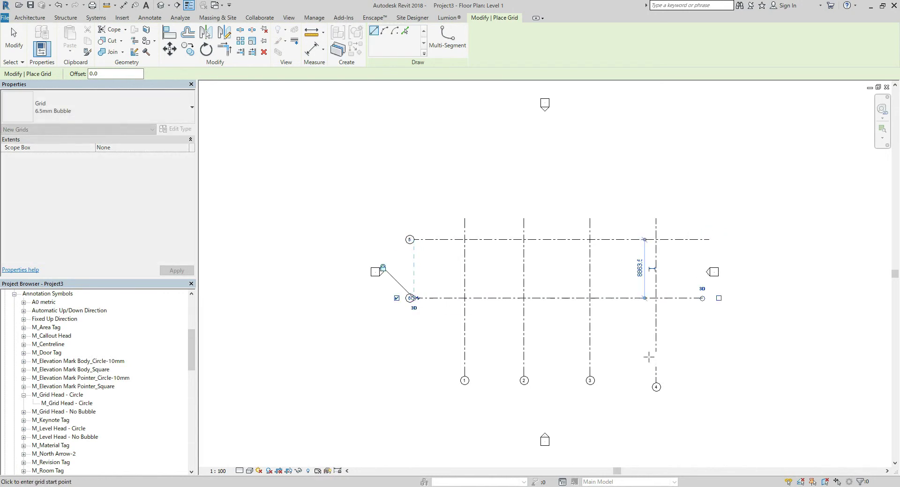
{"action": "left_click", "coordinate": [707, 352]}
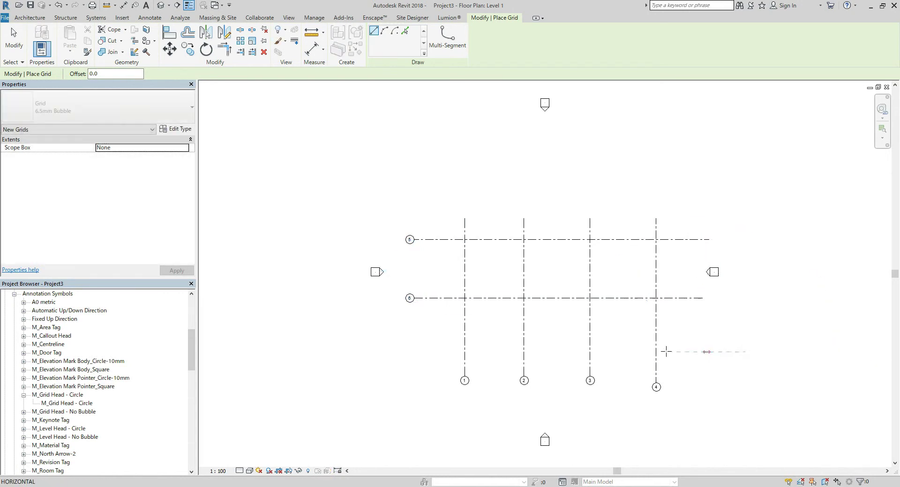
{"action": "left_click", "coordinate": [411, 352]}
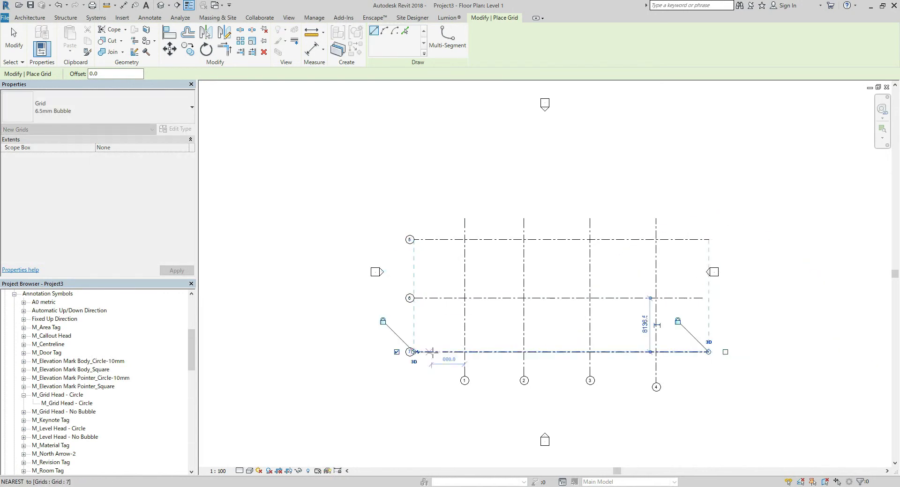
Dimension grids 1–4 with an aligned string below them, showing 9000, 10000, 10000.
{"action": "left_click", "coordinate": [124, 5]}
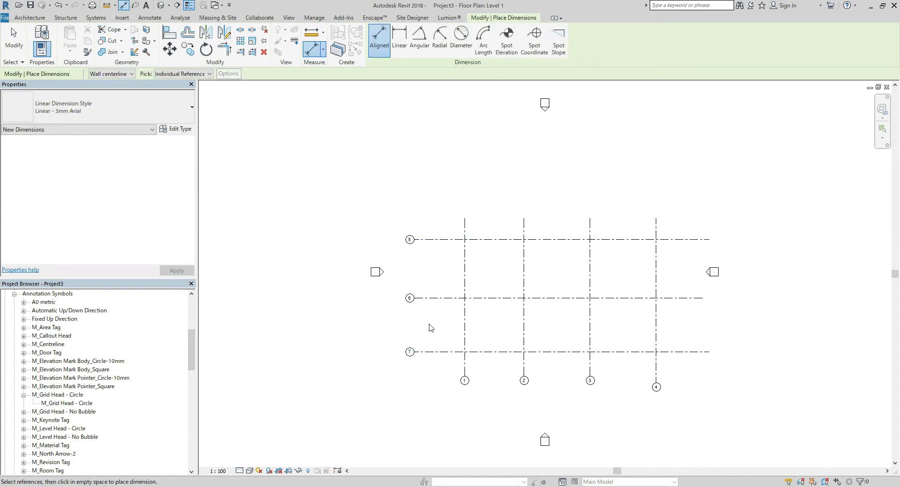
{"action": "left_click", "coordinate": [465, 372]}
{"action": "left_click", "coordinate": [525, 373]}
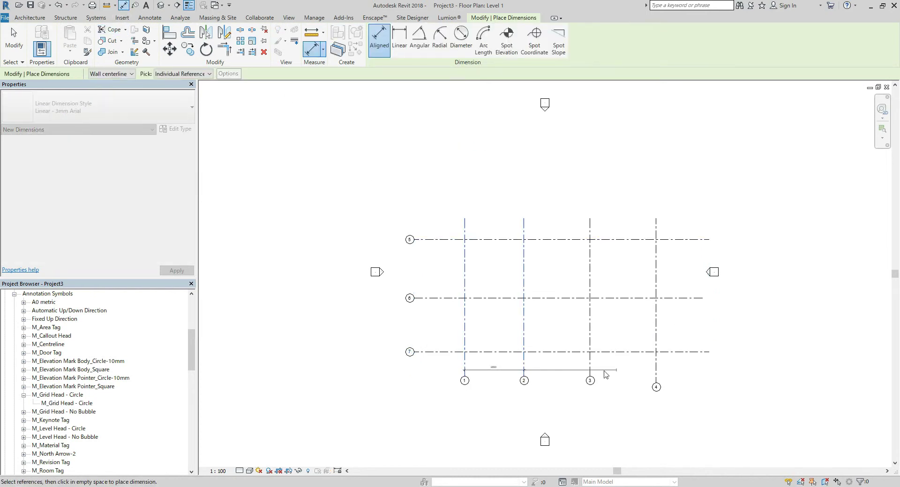
{"action": "left_click", "coordinate": [590, 373]}
{"action": "left_click", "coordinate": [657, 374]}
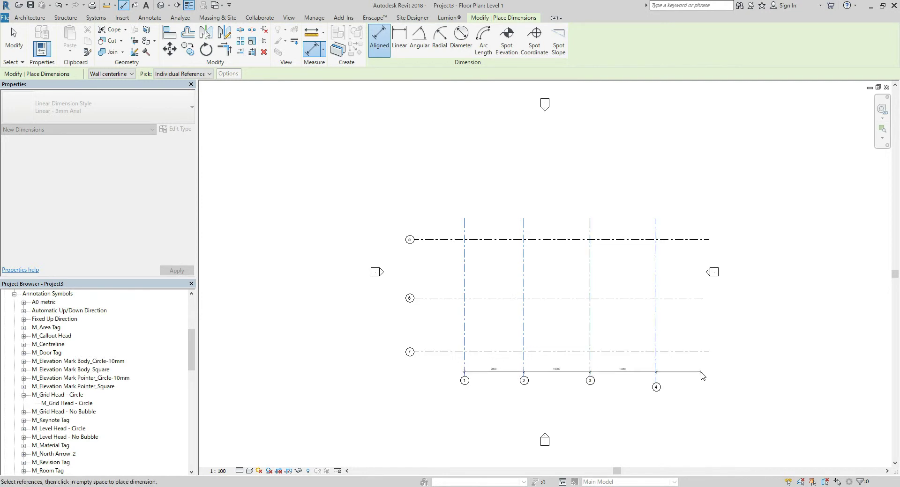
{"action": "left_click", "coordinate": [709, 377]}
Dimension the spacing between grids 5, 6 and 7 with a string left of the grids.
{"action": "left_click", "coordinate": [442, 240]}
{"action": "left_click", "coordinate": [443, 298]}
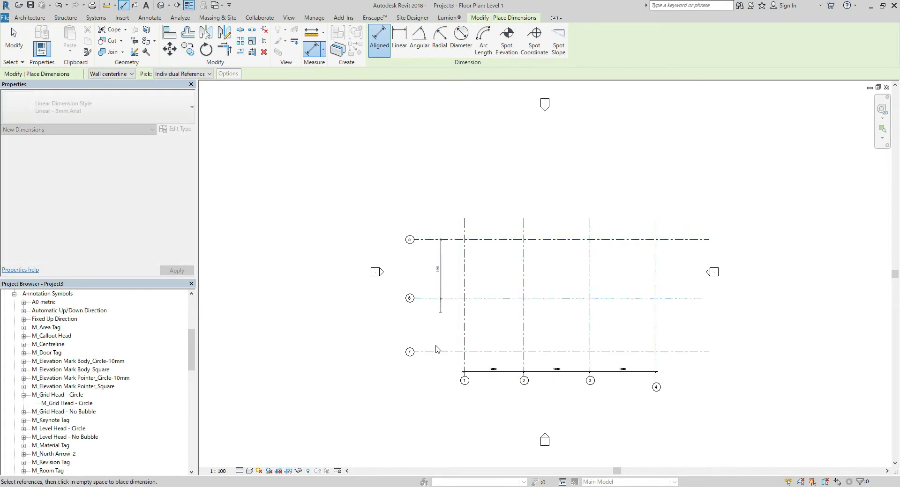
{"action": "left_click", "coordinate": [433, 352]}
{"action": "left_click", "coordinate": [428, 392]}
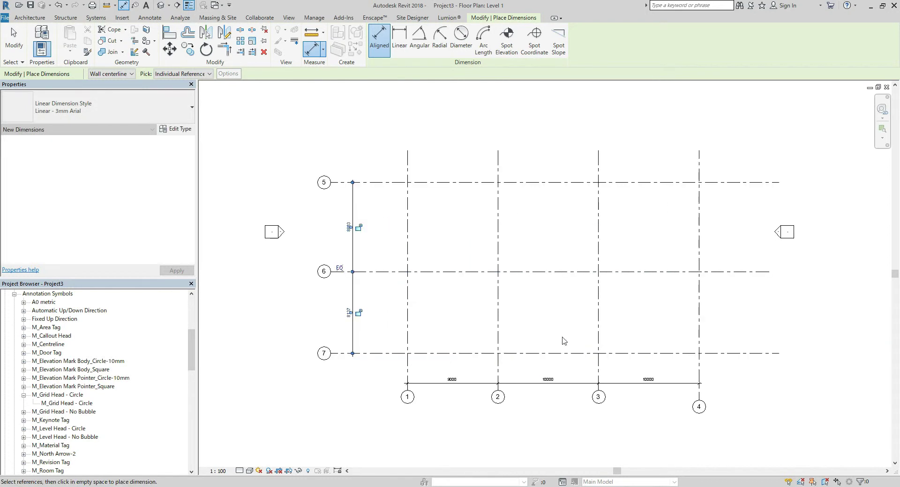
{"action": "scroll", "coordinate": [520, 326], "scroll_direction": "up", "scroll_amount": 4}
{"action": "key", "text": "Escape"}
{"action": "key", "text": "Escape"}
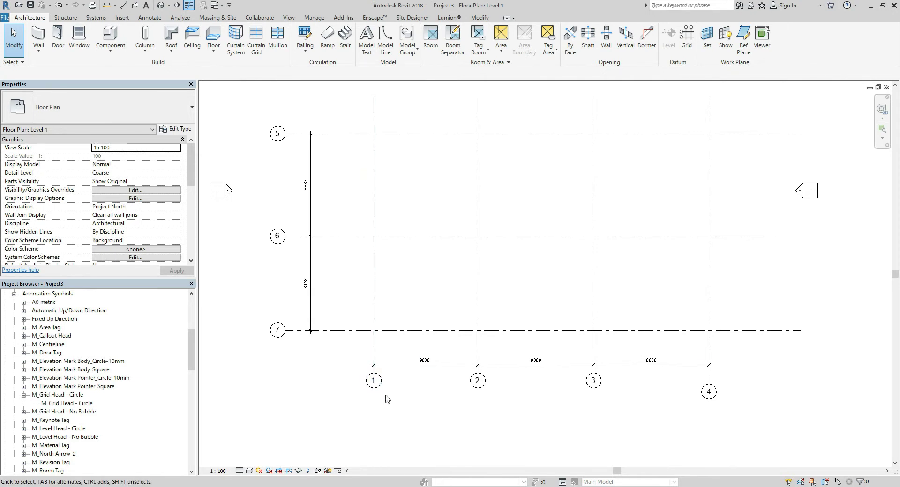
{"action": "scroll", "coordinate": [375, 398], "scroll_direction": "left", "scroll_amount": 3, "text": "shift"}
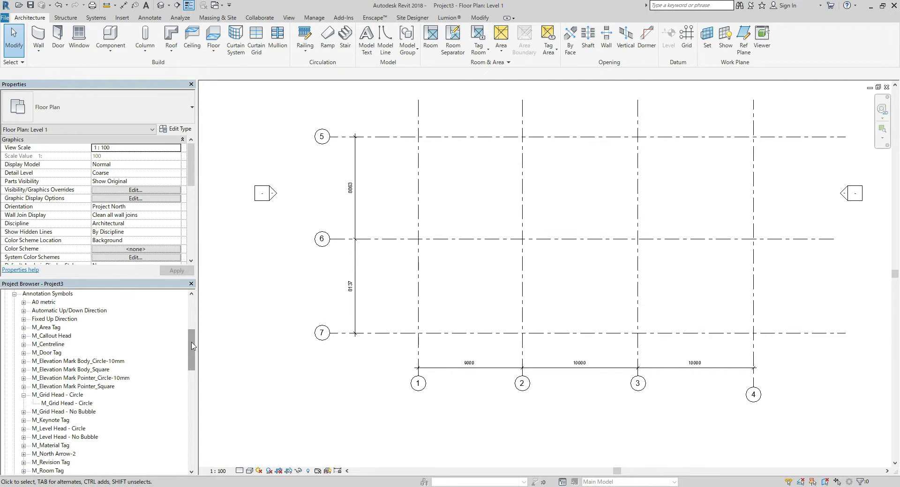
{"action": "left_click", "coordinate": [320, 340]}
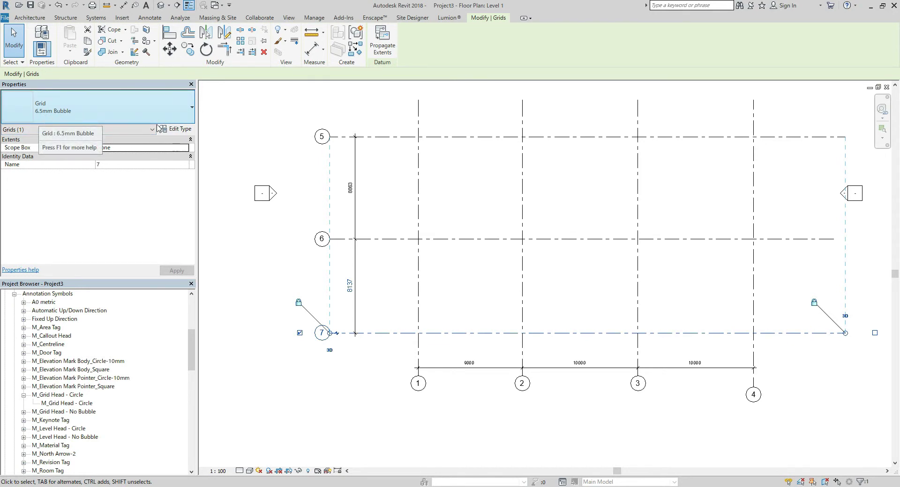
{"action": "left_click", "coordinate": [178, 129]}
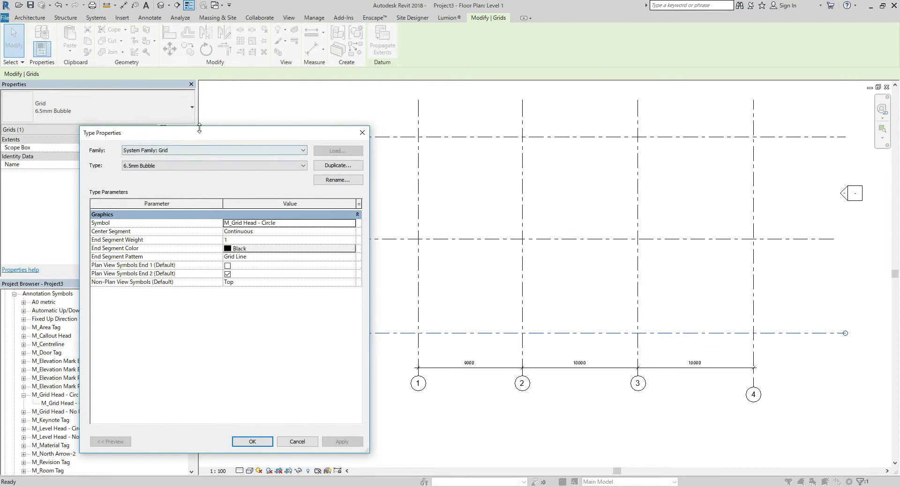
{"action": "left_click_drag", "start_coordinate": [203, 137], "coordinate": [161, 140]}
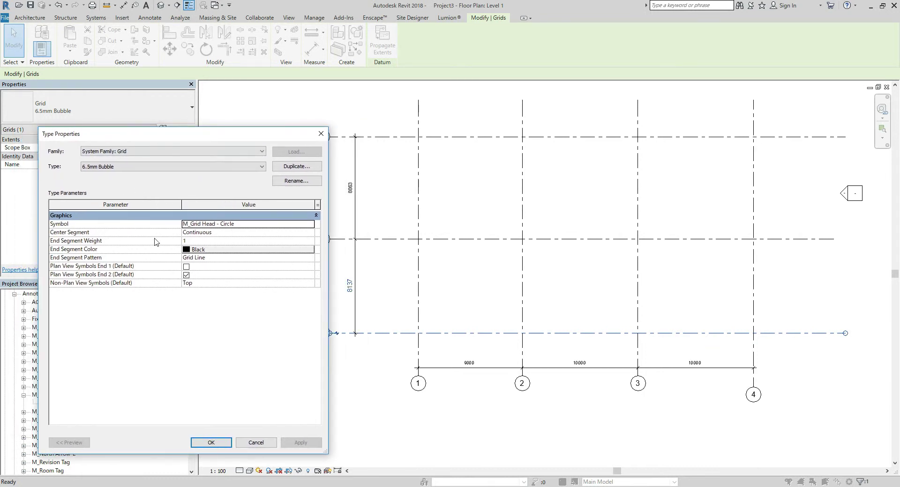
{"action": "left_click", "coordinate": [211, 224]}
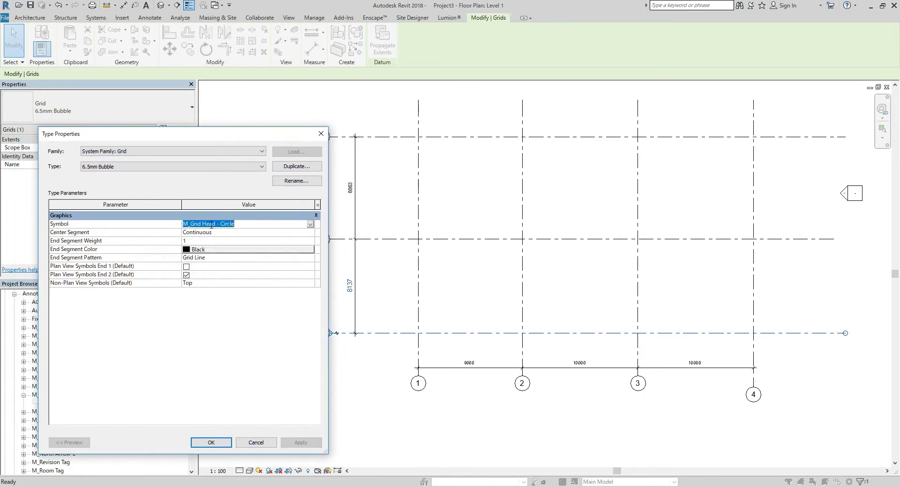
{"action": "left_click", "coordinate": [311, 226]}
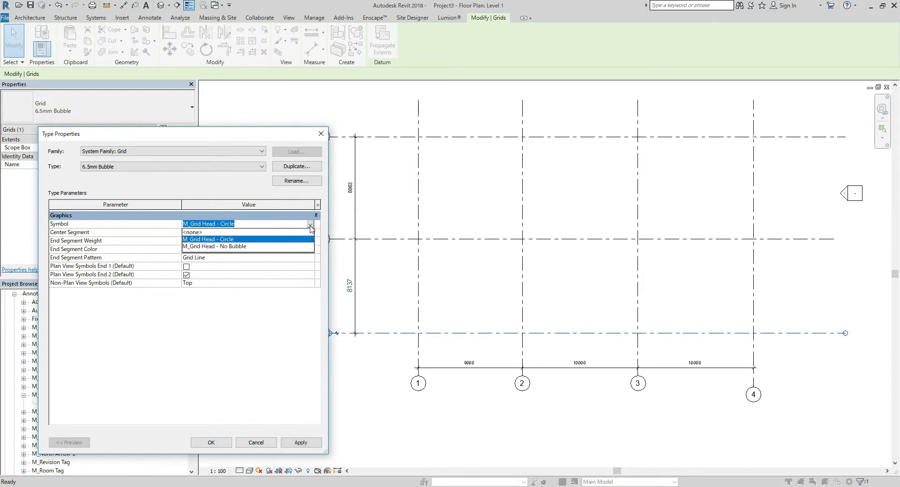
{"action": "left_click", "coordinate": [310, 226]}
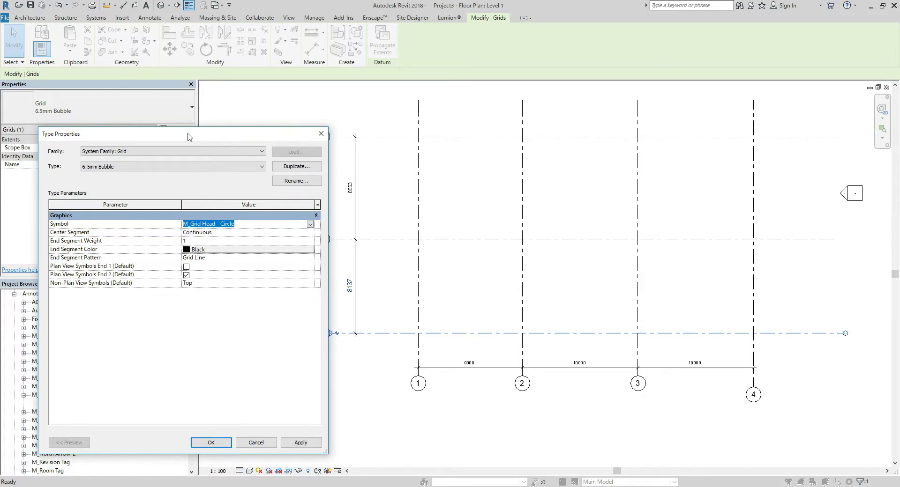
{"action": "left_click_drag", "start_coordinate": [188, 137], "coordinate": [357, 96]}
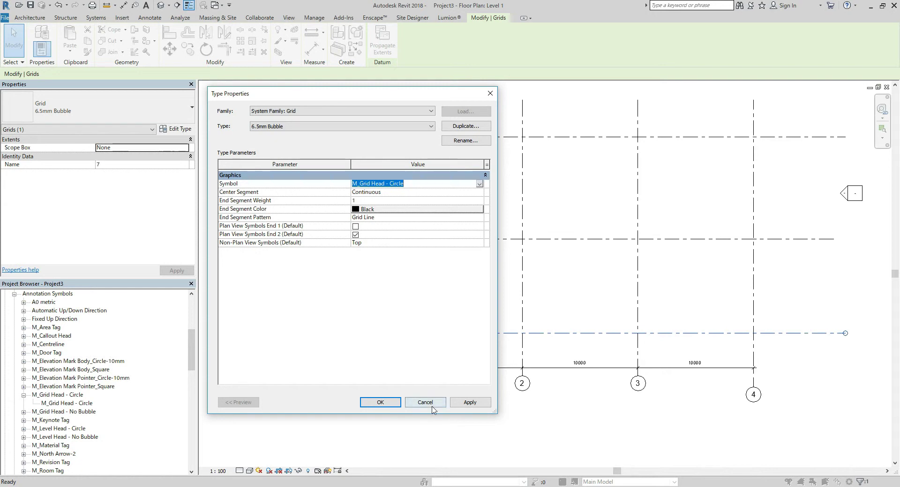
{"action": "left_click", "coordinate": [425, 403]}
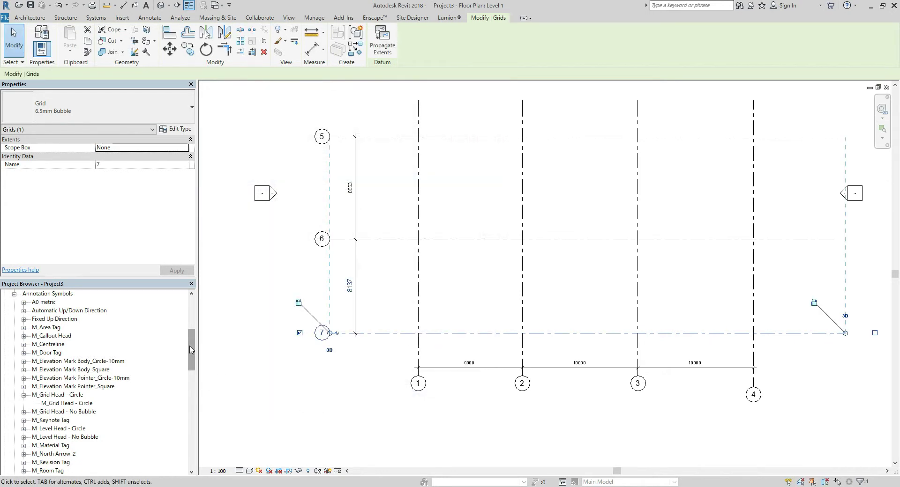
{"action": "key", "text": "Escape"}
{"action": "left_click_drag", "start_coordinate": [191, 349], "coordinate": [191, 334]}
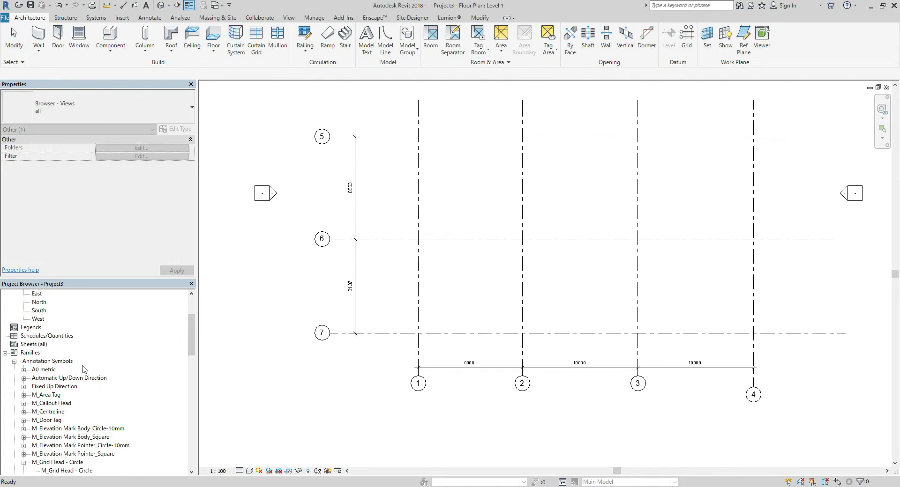
Open M_Grid Head - Circle from Families > Annotation Symbols in the family editor.
{"action": "left_click", "coordinate": [29, 352]}
{"action": "scroll", "coordinate": [112, 366], "scroll_direction": "down", "scroll_amount": 1}
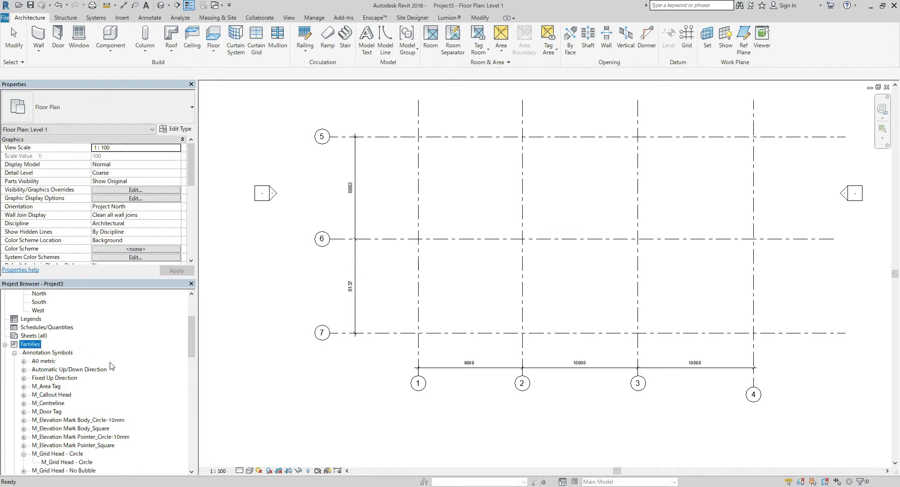
{"action": "left_click", "coordinate": [45, 354]}
{"action": "scroll", "coordinate": [115, 364], "scroll_direction": "down", "scroll_amount": 4}
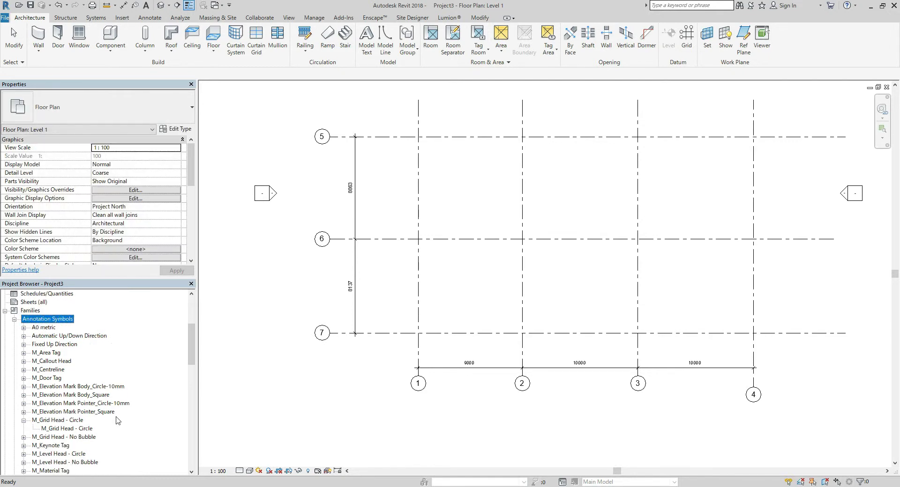
{"action": "left_click", "coordinate": [43, 420]}
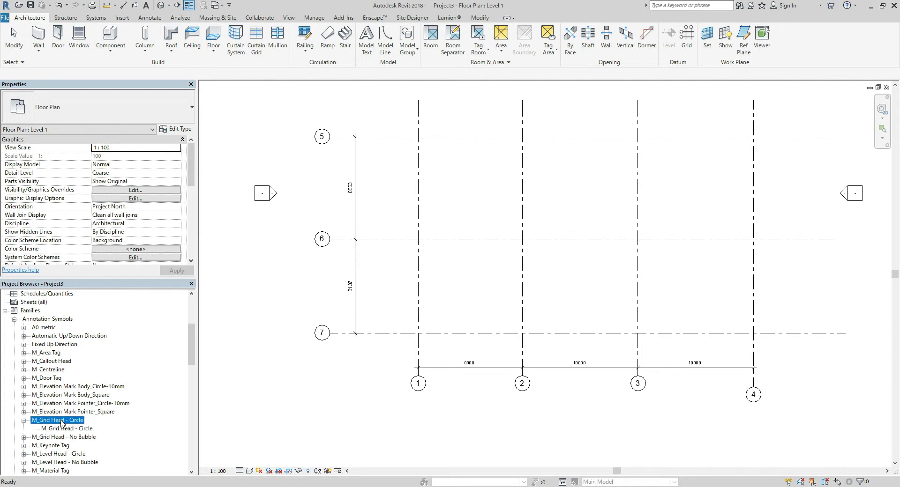
{"action": "right_click", "coordinate": [62, 424]}
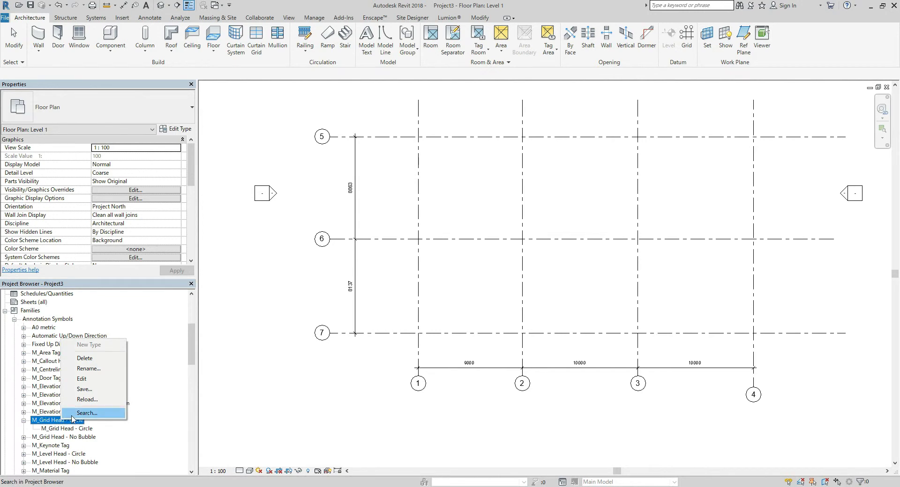
{"action": "left_click", "coordinate": [107, 384]}
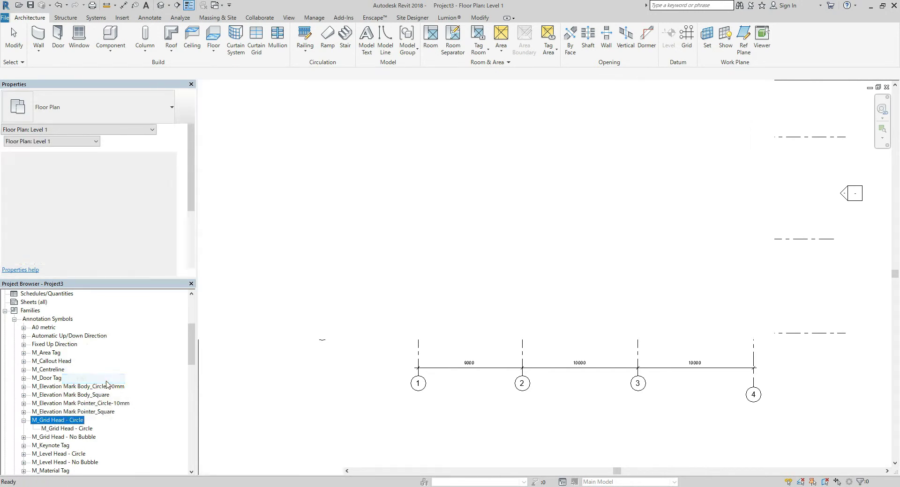
{"action": "scroll", "coordinate": [300, 382], "scroll_direction": "down", "scroll_amount": 3}
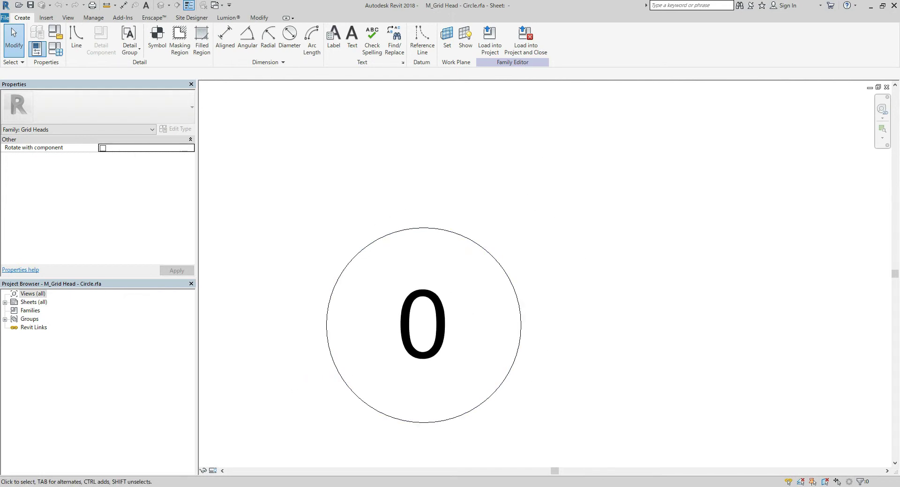
Set the 0 label's type to Text Size 3 and rename the type from 4.5mm to 3mm.
{"action": "scroll", "coordinate": [654, 394], "scroll_direction": "down", "scroll_amount": 1}
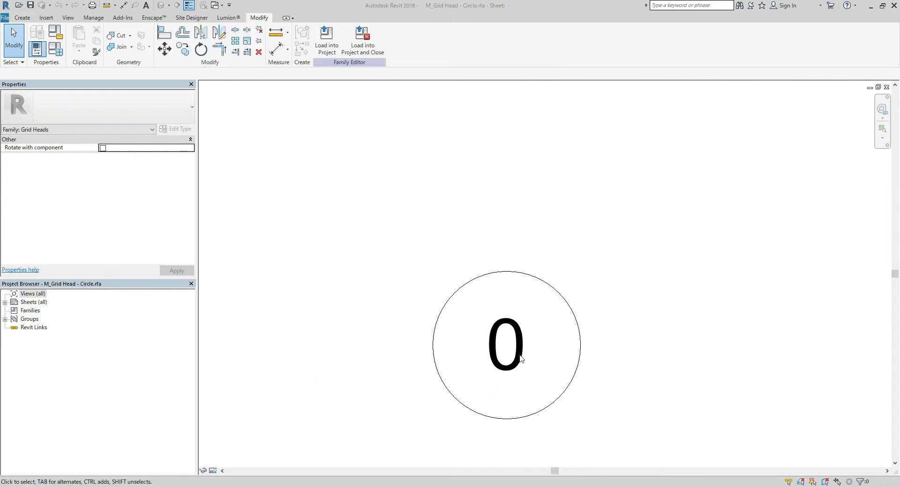
{"action": "left_click", "coordinate": [511, 370]}
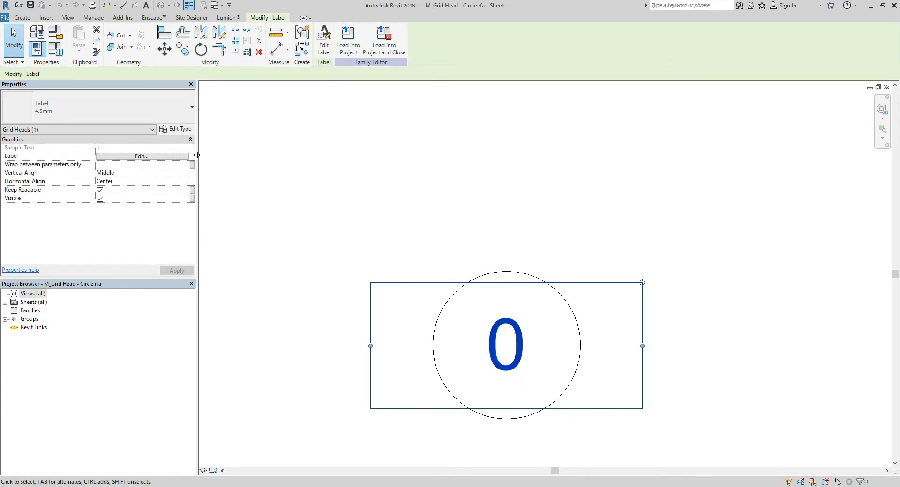
{"action": "left_click", "coordinate": [180, 131]}
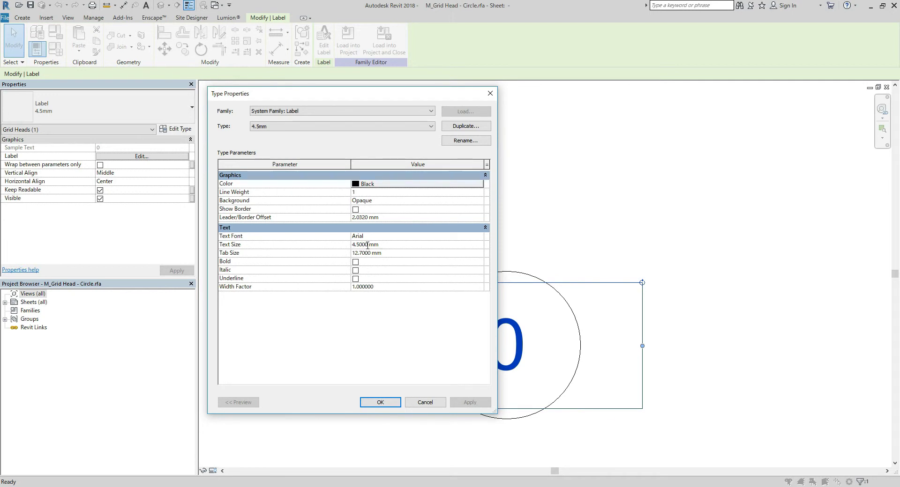
{"action": "left_click_drag", "start_coordinate": [362, 244], "coordinate": [331, 248]}
{"action": "type", "text": "3"}
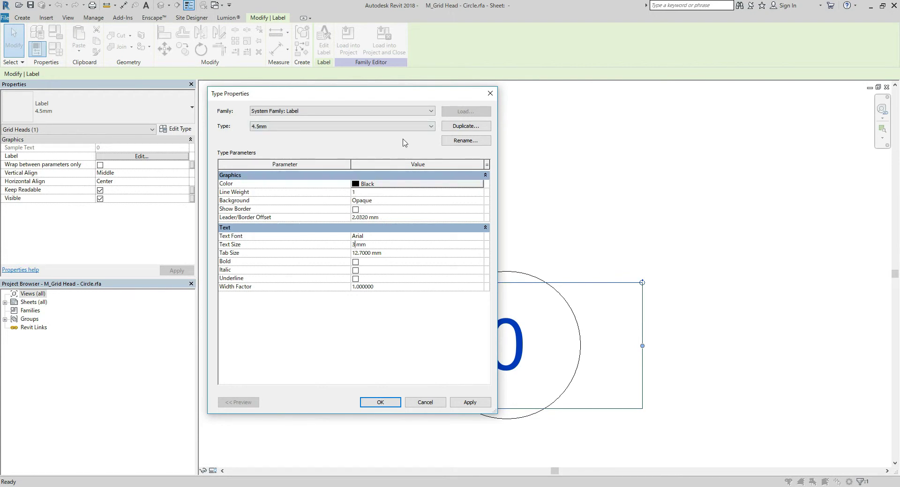
{"action": "left_click", "coordinate": [464, 141]}
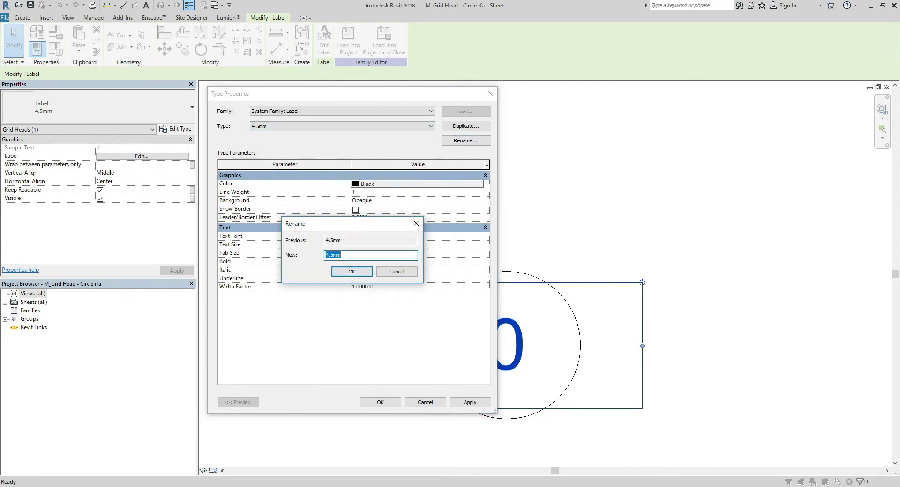
{"action": "left_click", "coordinate": [334, 255]}
{"action": "type", "text": "3"}
{"action": "left_click", "coordinate": [357, 273]}
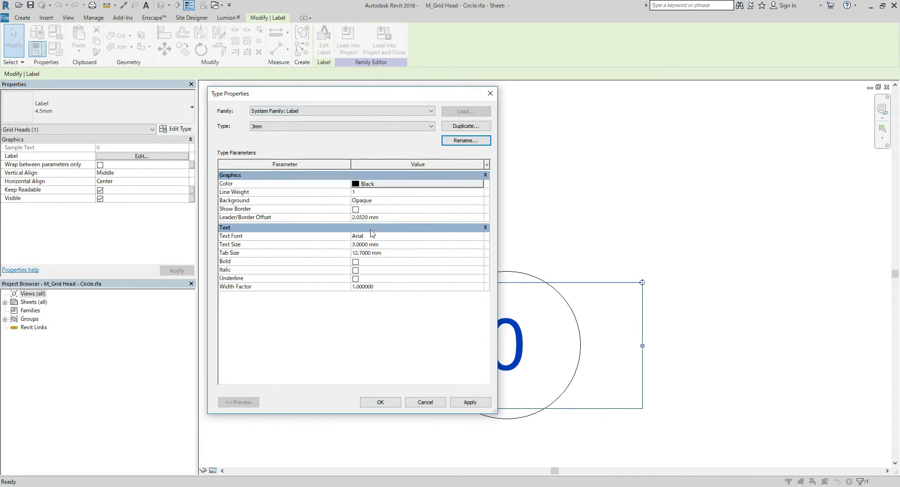
{"action": "left_click", "coordinate": [389, 402]}
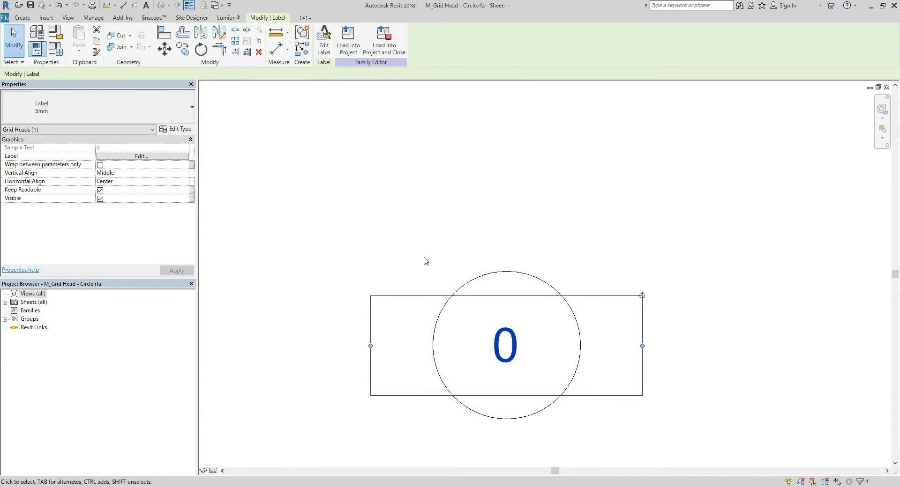
{"action": "left_click", "coordinate": [426, 261]}
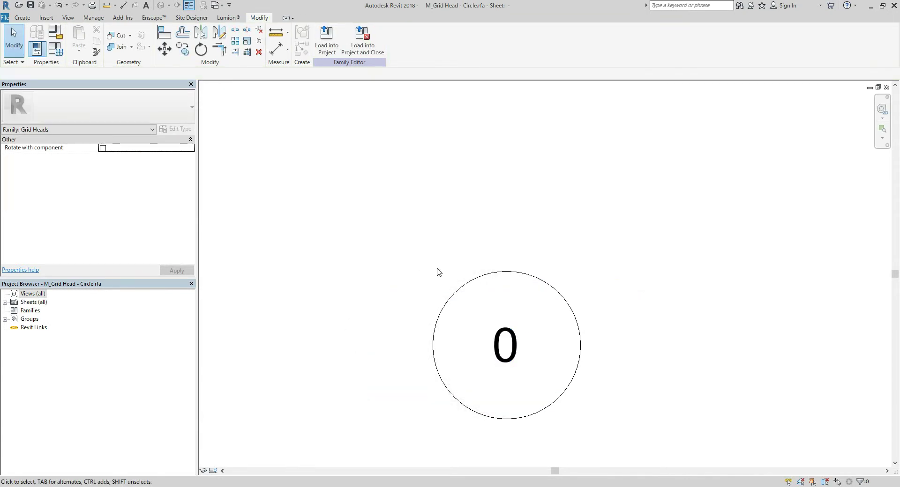
Change the grid head circle's radius from 6.5 to 4, then check the 0 label.
{"action": "left_click", "coordinate": [476, 280]}
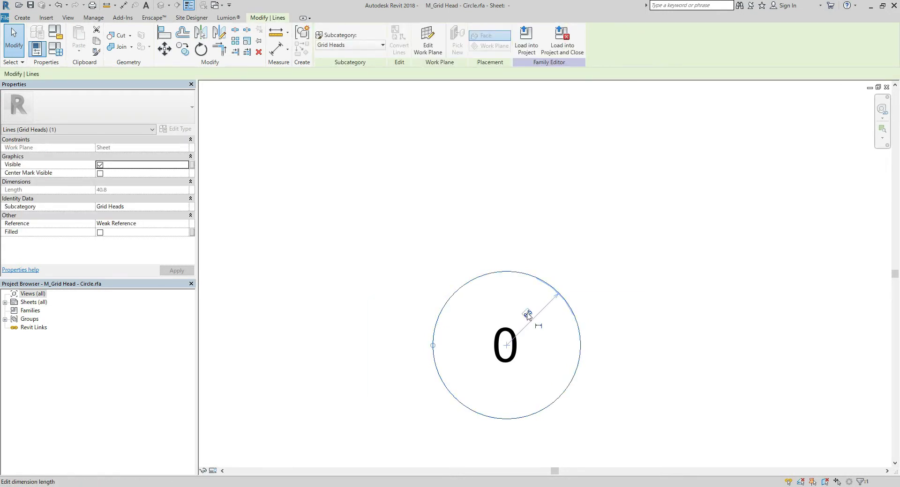
{"action": "scroll", "coordinate": [529, 319], "scroll_direction": "up", "scroll_amount": 3}
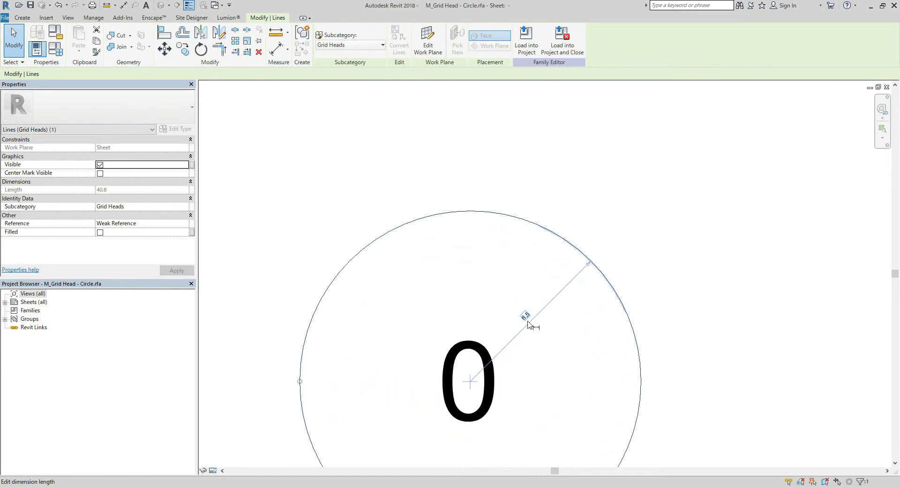
{"action": "left_click", "coordinate": [521, 318]}
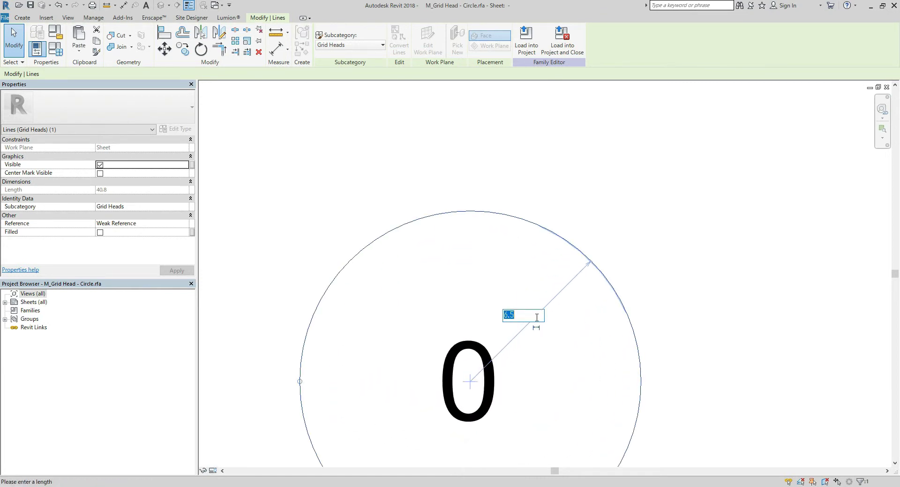
{"action": "scroll", "coordinate": [572, 333], "scroll_direction": "down", "scroll_amount": 3}
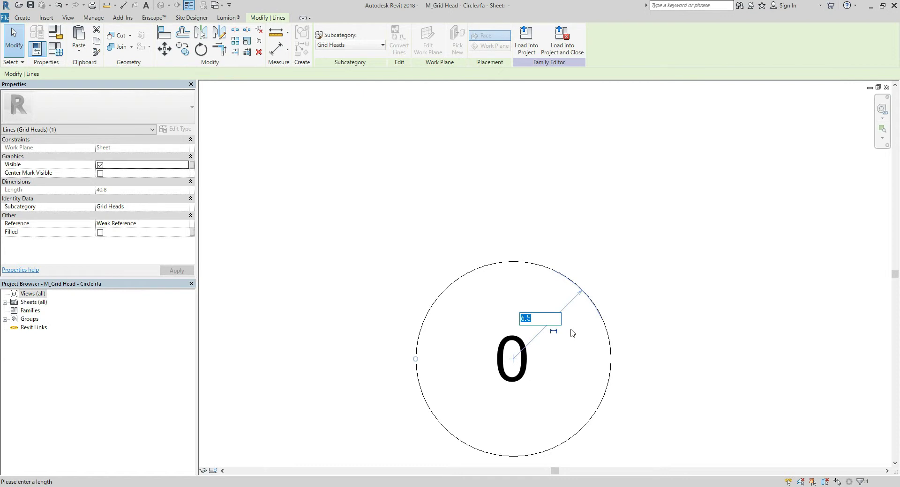
{"action": "type", "text": "4"}
{"action": "key", "text": "Return"}
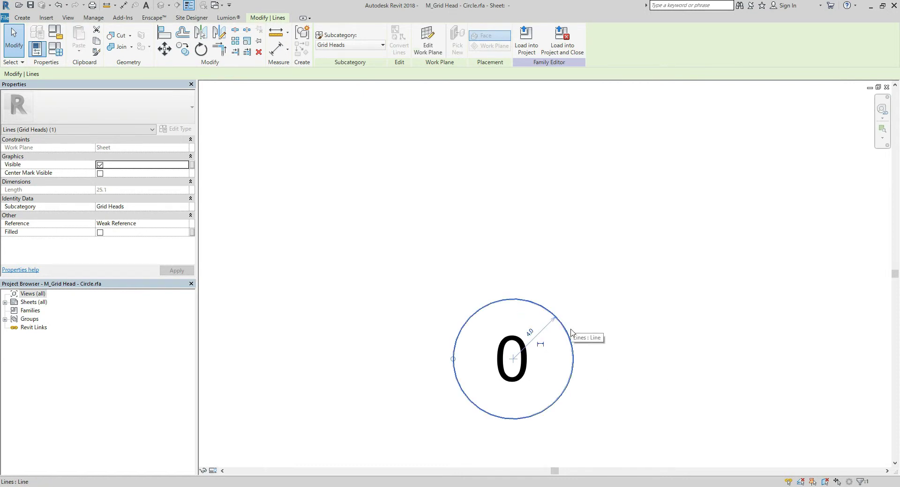
{"action": "left_click", "coordinate": [581, 336]}
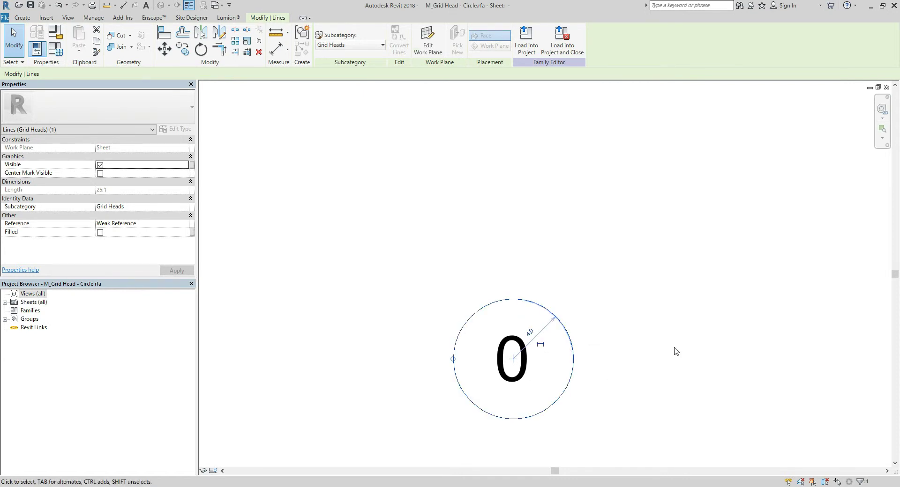
{"action": "left_click", "coordinate": [515, 360]}
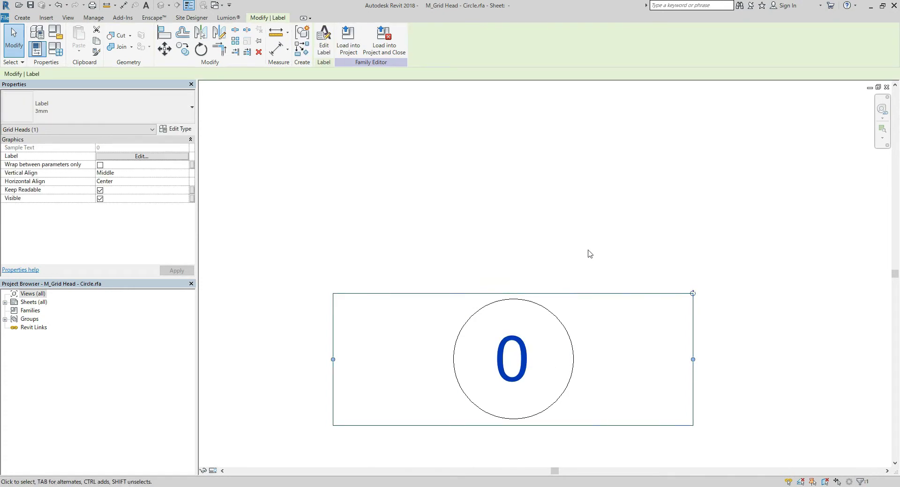
{"action": "left_click", "coordinate": [579, 279]}
{"action": "scroll", "coordinate": [574, 274], "scroll_direction": "down", "scroll_amount": 2}
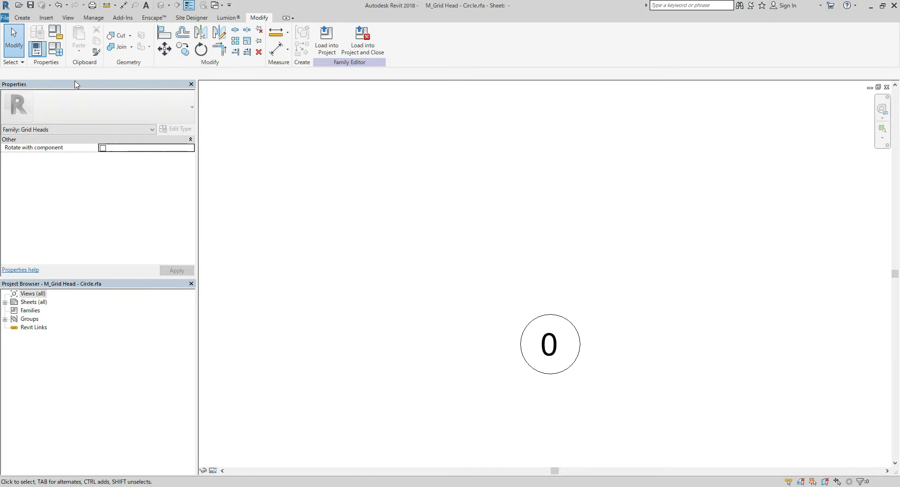
Save the family as a new file named M_Grid Head - Small Circle.rfa.
{"action": "left_click", "coordinate": [5, 17]}
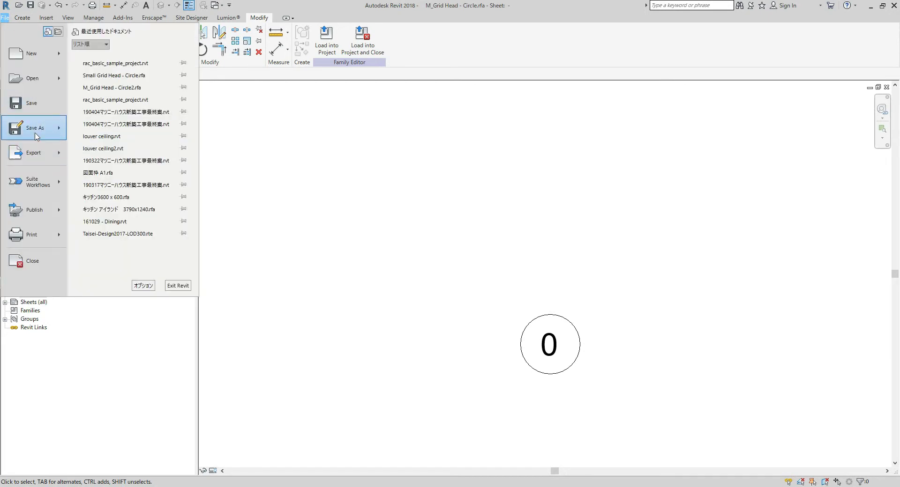
{"action": "mouse_move", "coordinate": [45, 130]}
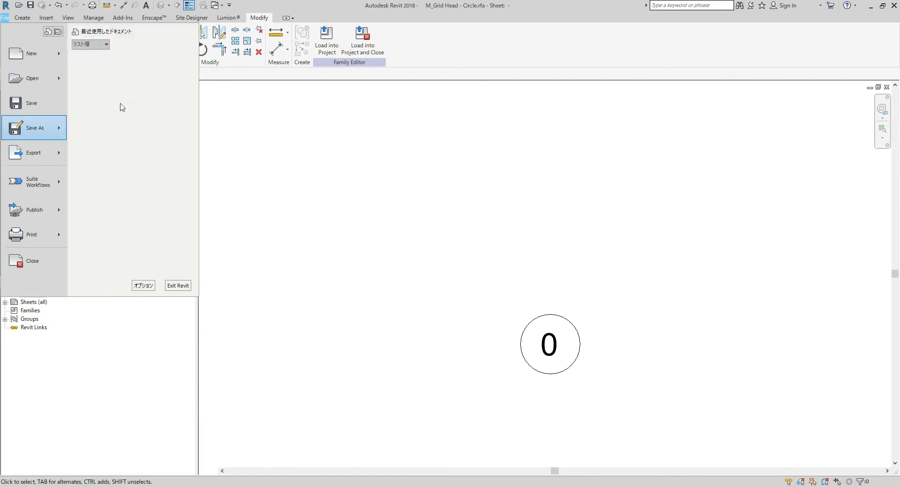
{"action": "left_click", "coordinate": [118, 100]}
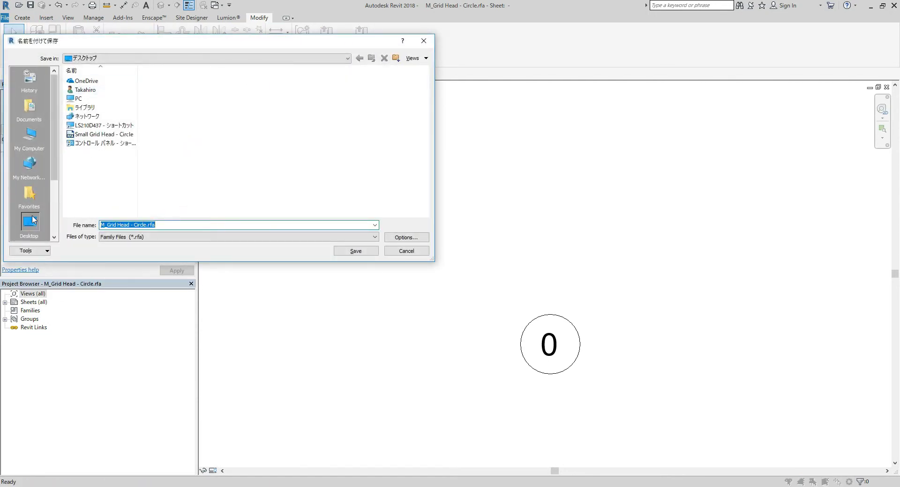
{"action": "left_click", "coordinate": [135, 225]}
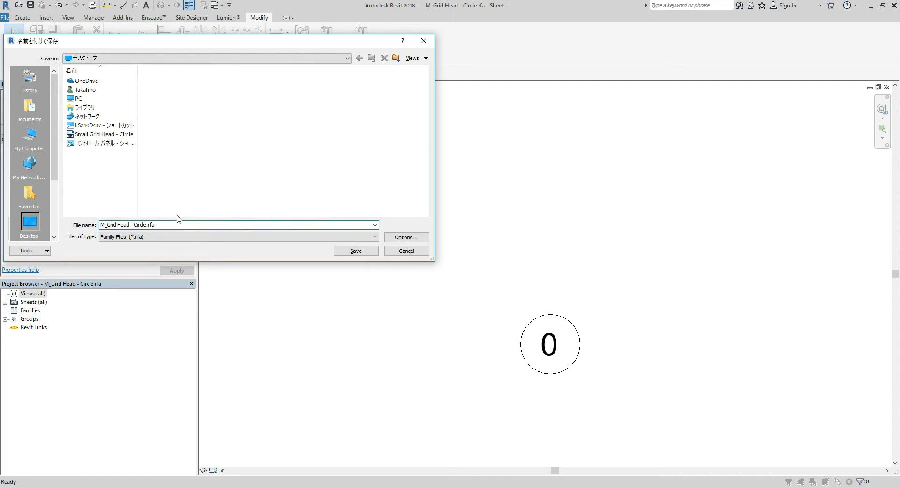
{"action": "type", "text": "Small"}
{"action": "left_click", "coordinate": [354, 252]}
{"action": "left_click", "coordinate": [350, 252]}
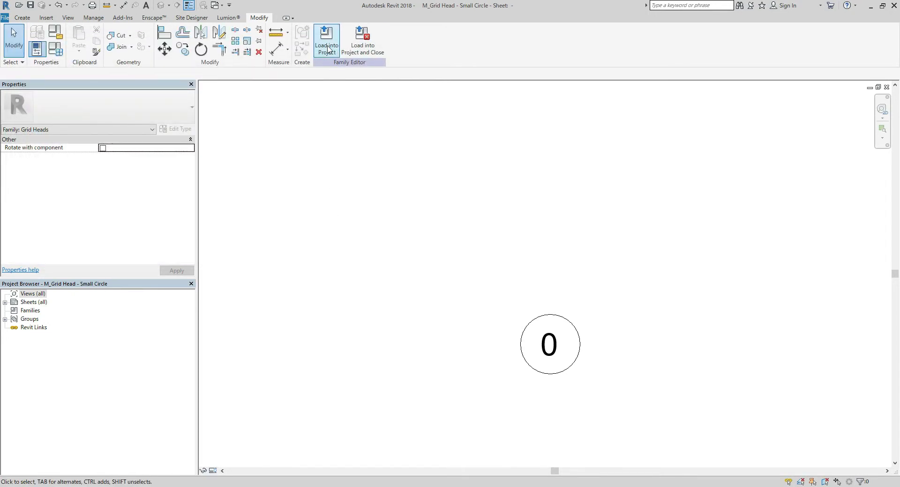
Load M_Grid Head - Small Circle into Project3 and expand it under Annotation Symbols.
{"action": "left_click", "coordinate": [327, 50]}
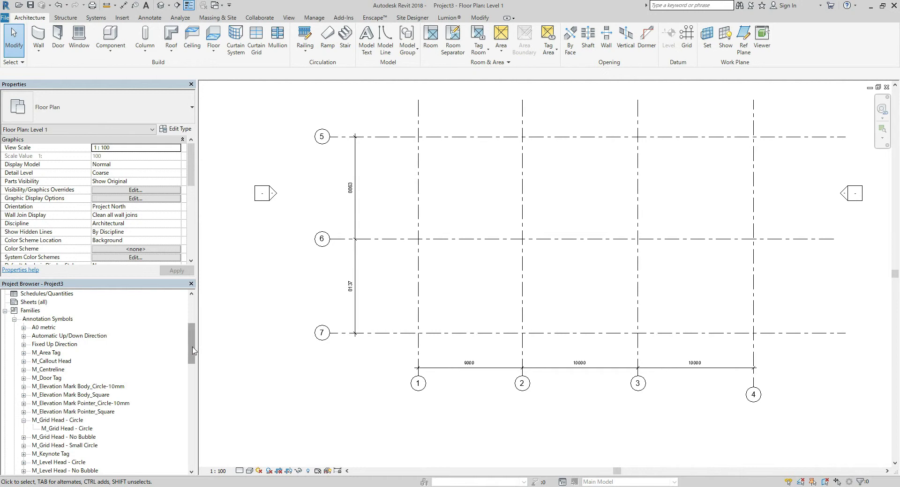
{"action": "left_click_drag", "start_coordinate": [193, 350], "coordinate": [193, 353]}
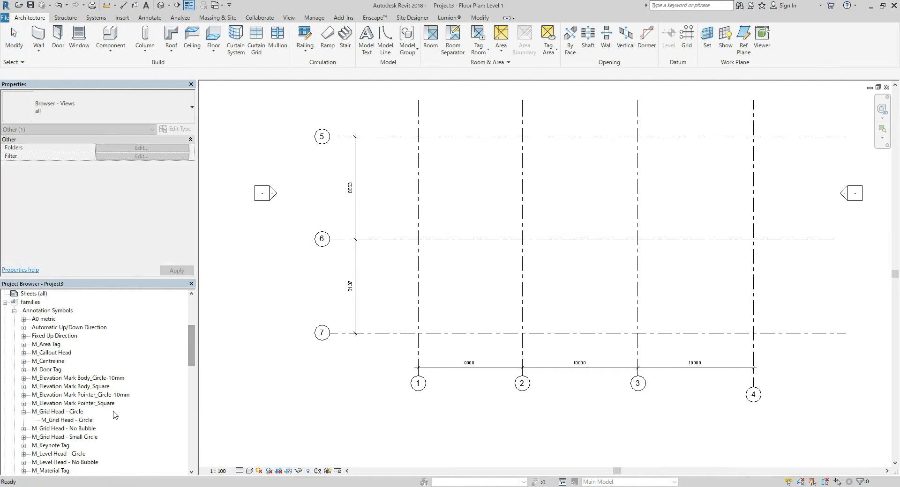
{"action": "left_click", "coordinate": [61, 437]}
{"action": "left_click", "coordinate": [23, 437]}
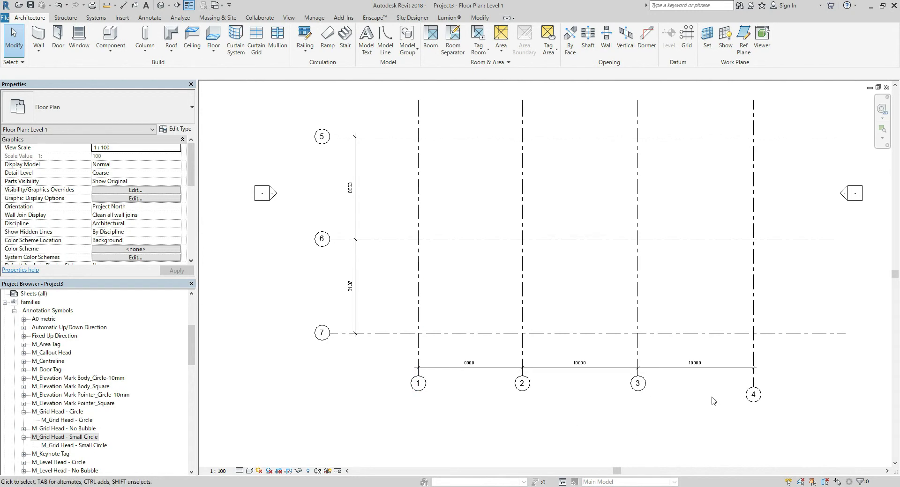
Check the type of grids 1–4, then open grid 1's 6.5mm Bubble type properties.
{"action": "left_click", "coordinate": [752, 395]}
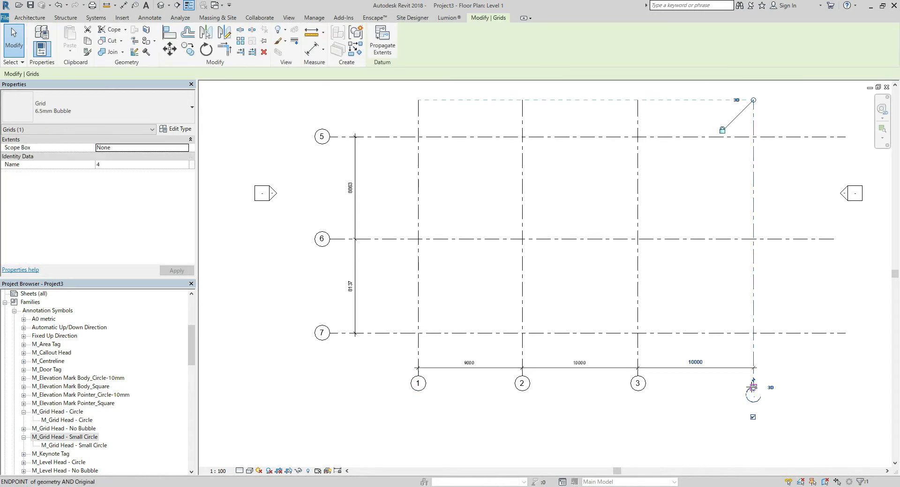
{"action": "left_click", "coordinate": [797, 423]}
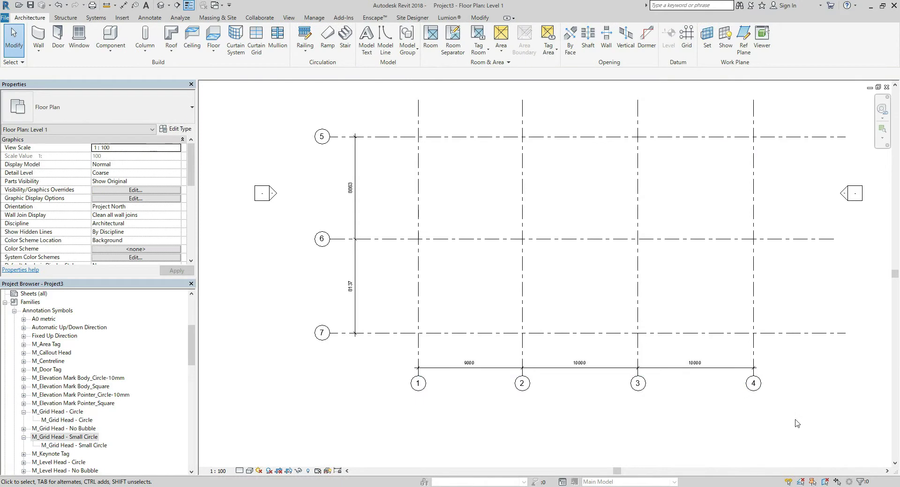
{"action": "left_click_drag", "start_coordinate": [796, 423], "coordinate": [393, 389]}
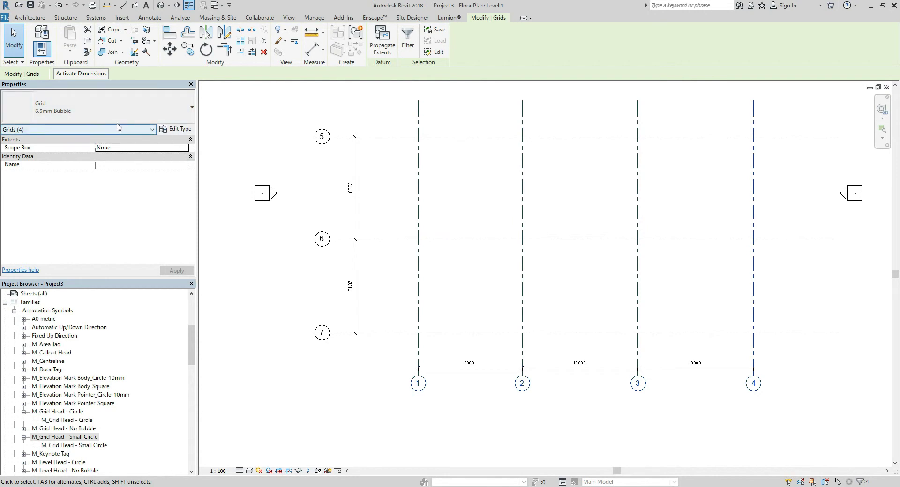
{"action": "left_click", "coordinate": [143, 115]}
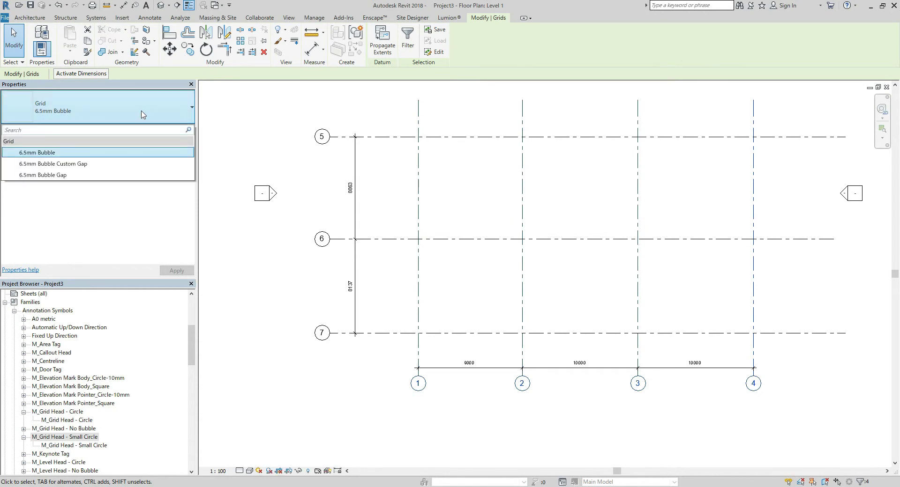
{"action": "left_click", "coordinate": [143, 115]}
{"action": "left_click", "coordinate": [241, 141]}
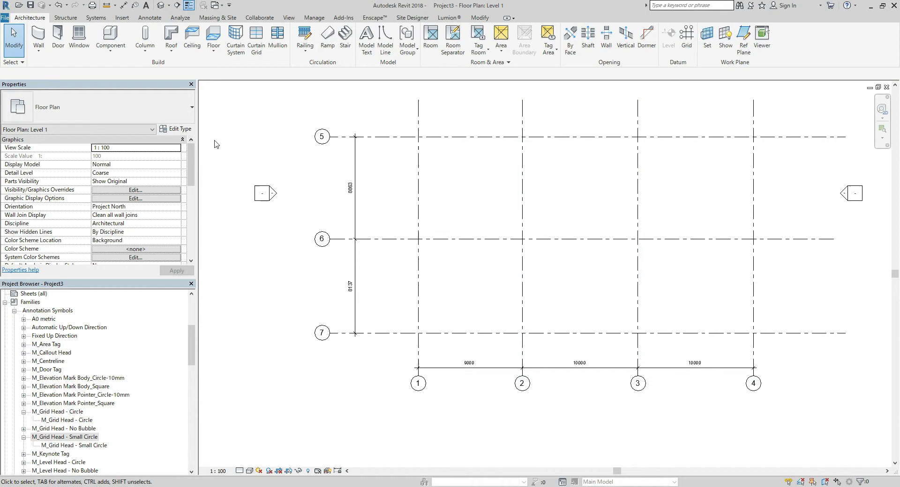
{"action": "left_click", "coordinate": [415, 387]}
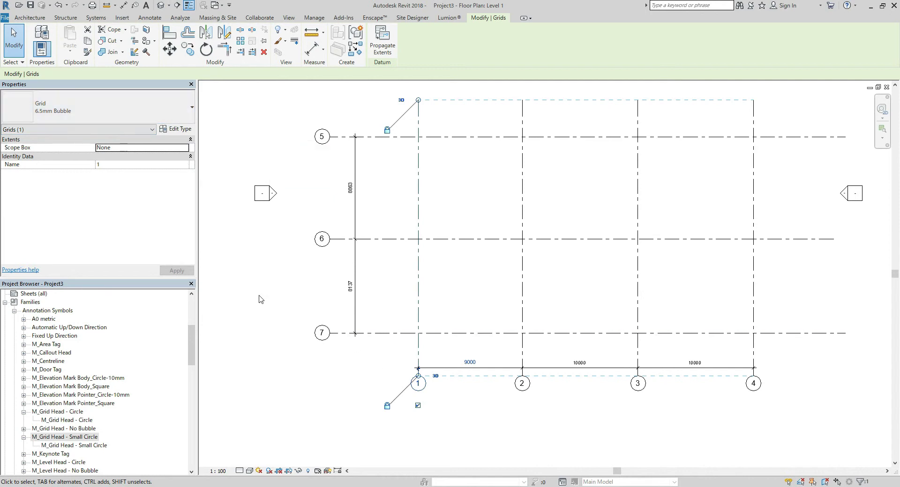
{"action": "left_click", "coordinate": [178, 129]}
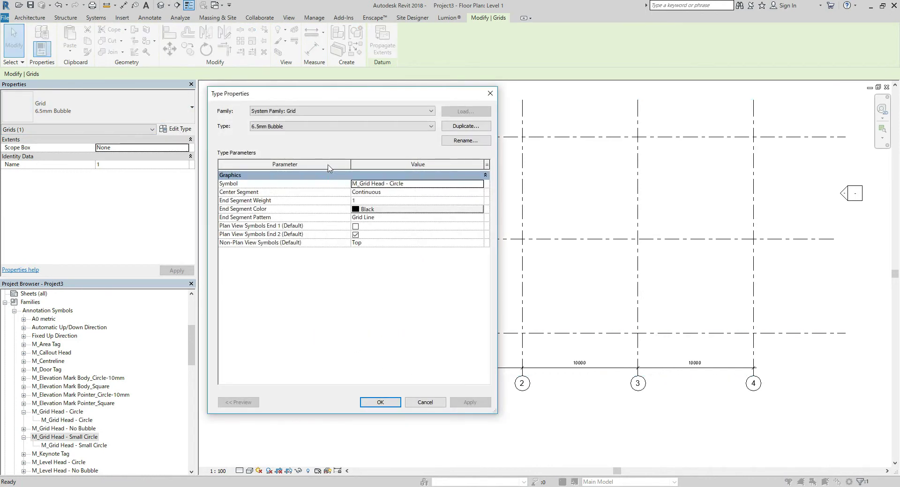
Duplicate 6.5mm Bubble as 4mm Bubble with the M_Grid Head - Small Circle symbol for grid 1.
{"action": "left_click", "coordinate": [313, 127]}
{"action": "left_click", "coordinate": [313, 133]}
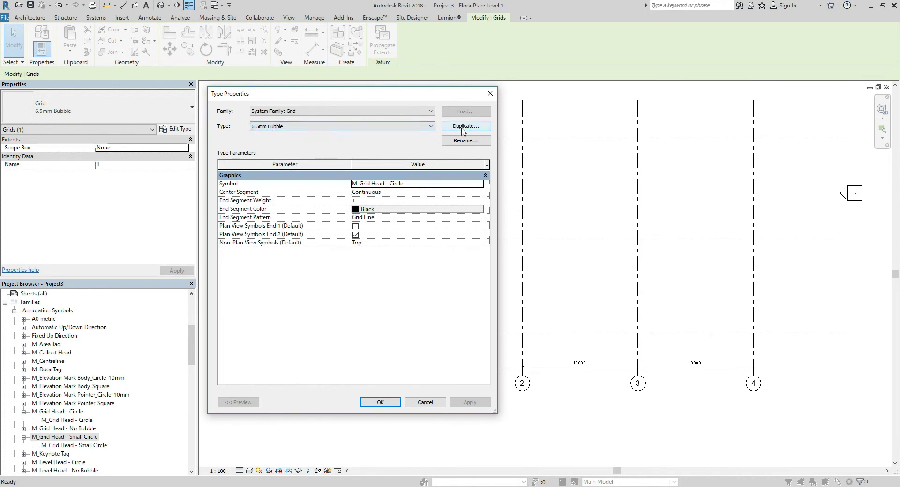
{"action": "left_click", "coordinate": [464, 126]}
{"action": "left_click", "coordinate": [318, 247]}
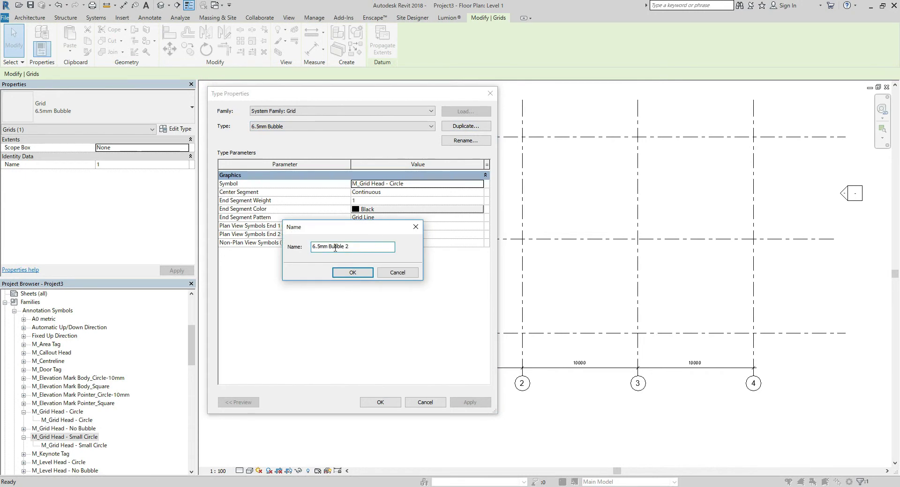
{"action": "left_click_drag", "start_coordinate": [320, 247], "coordinate": [281, 251]}
{"action": "type", "text": "4"}
{"action": "left_click", "coordinate": [344, 274]}
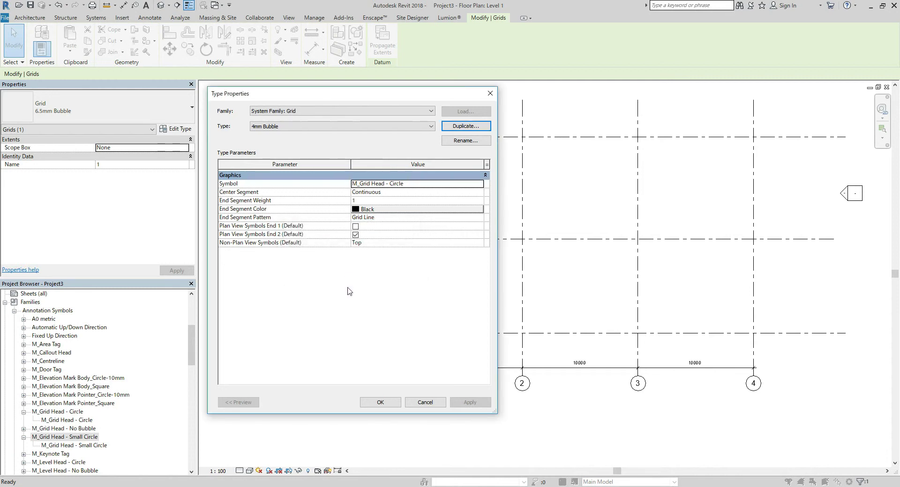
{"action": "left_click", "coordinate": [418, 186]}
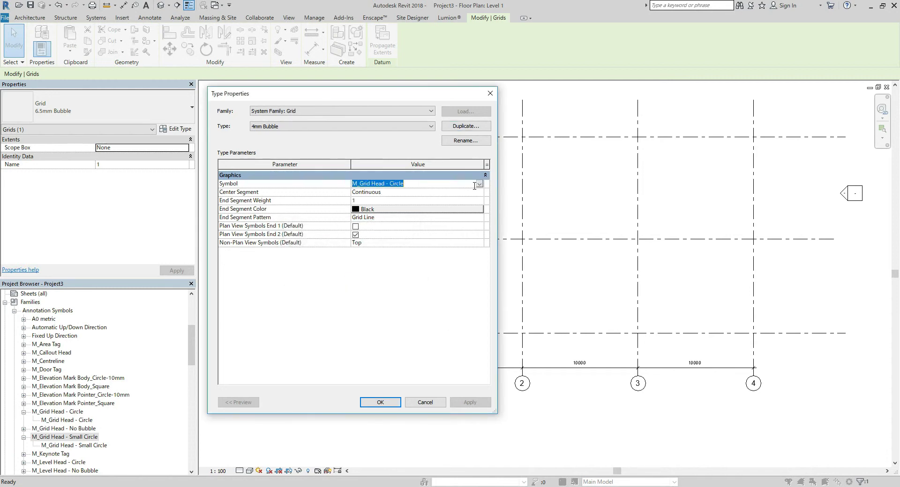
{"action": "left_click", "coordinate": [480, 184]}
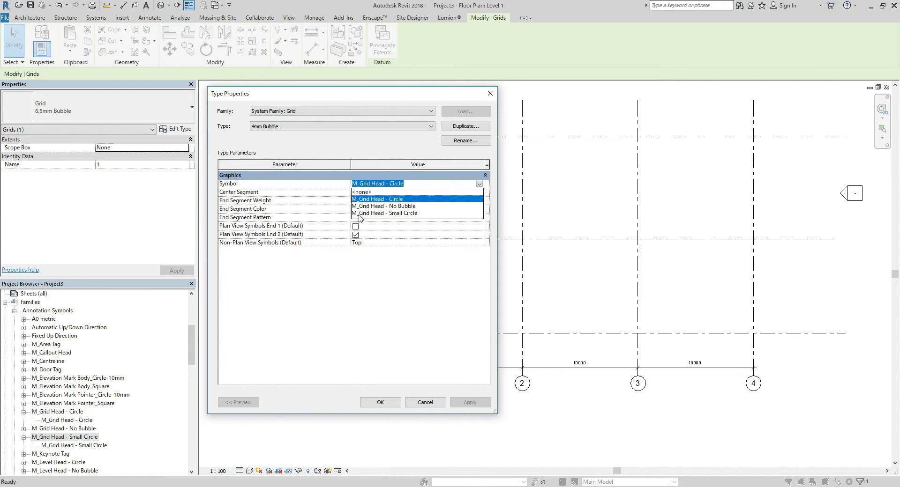
{"action": "left_click", "coordinate": [406, 213]}
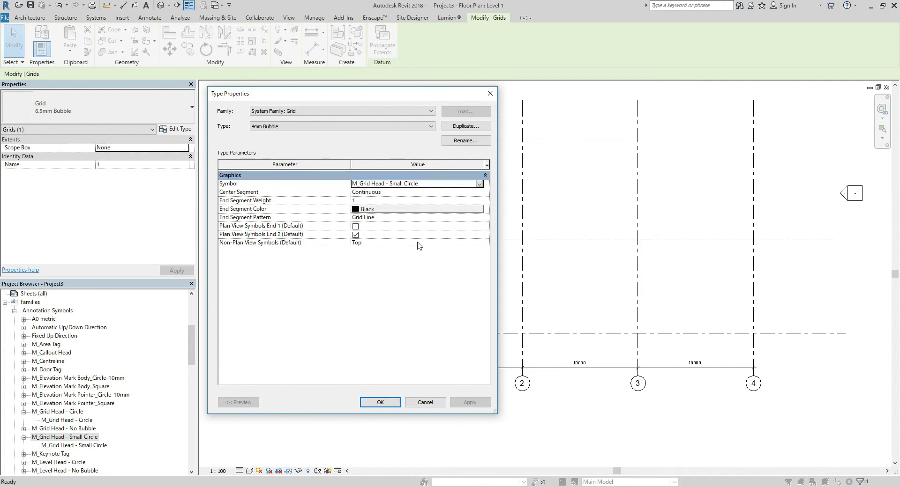
{"action": "left_click", "coordinate": [392, 406]}
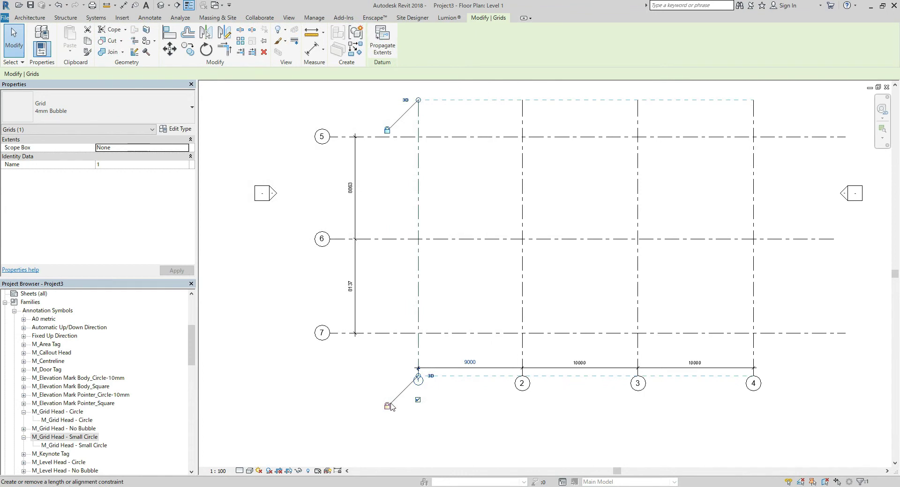
Select grids 2, 3 and 4 and change their type to 4mm Bubble.
{"action": "left_click", "coordinate": [306, 397]}
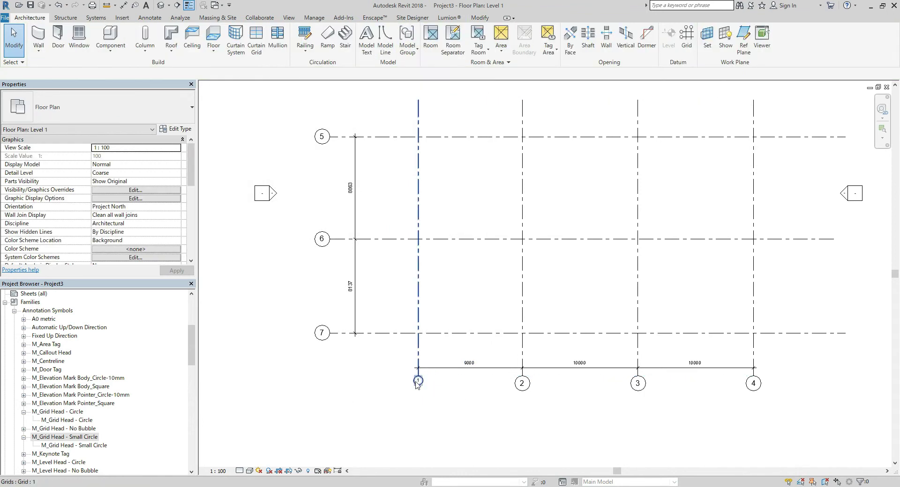
{"action": "scroll", "coordinate": [446, 391], "scroll_direction": "up", "scroll_amount": 2}
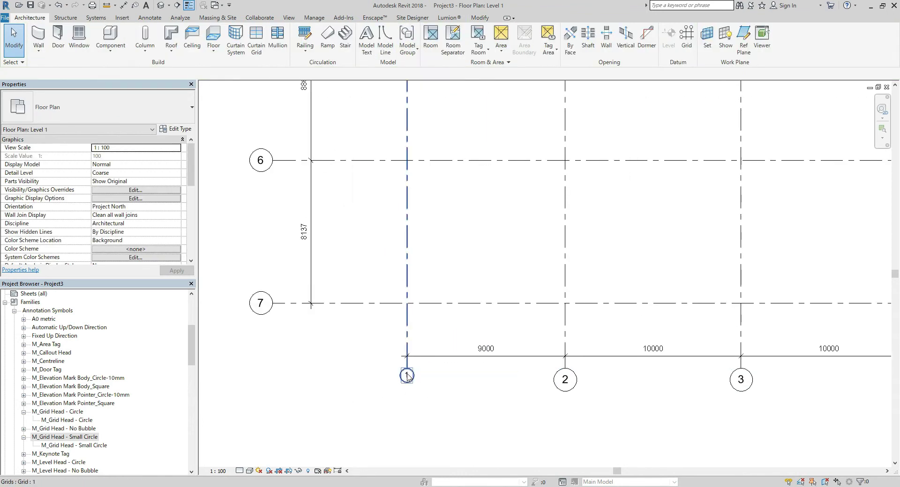
{"action": "scroll", "coordinate": [408, 376], "scroll_direction": "down", "scroll_amount": 3}
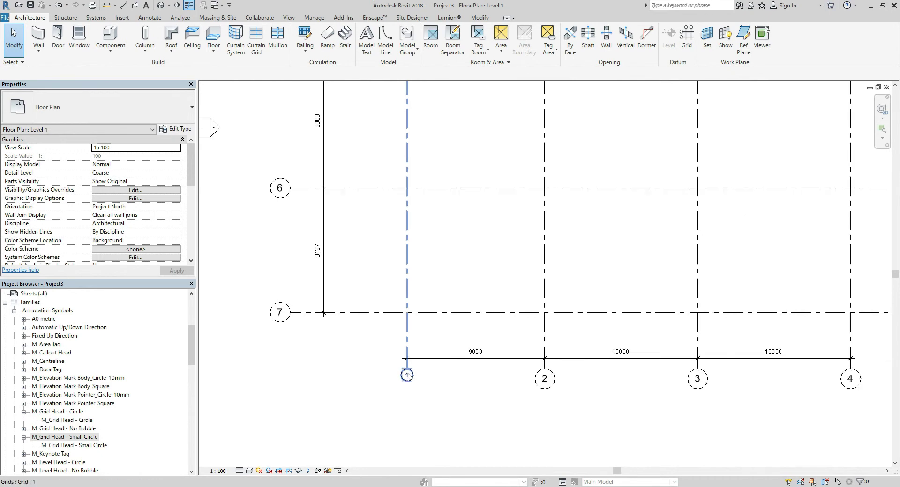
{"action": "left_click_drag", "start_coordinate": [755, 402], "coordinate": [497, 390]}
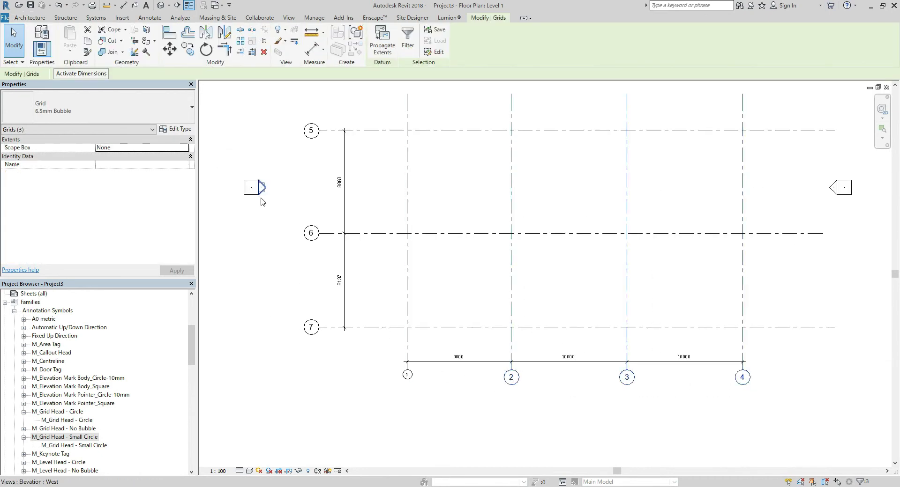
{"action": "left_click", "coordinate": [135, 111]}
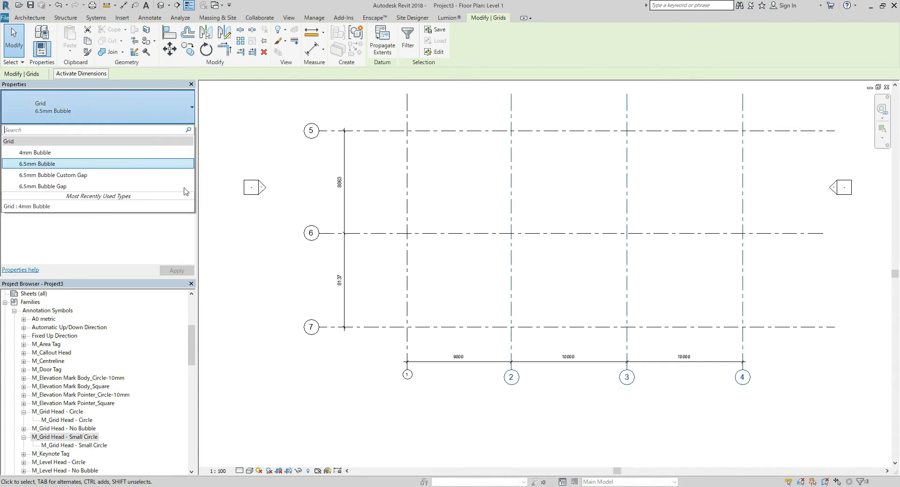
{"action": "left_click", "coordinate": [55, 155]}
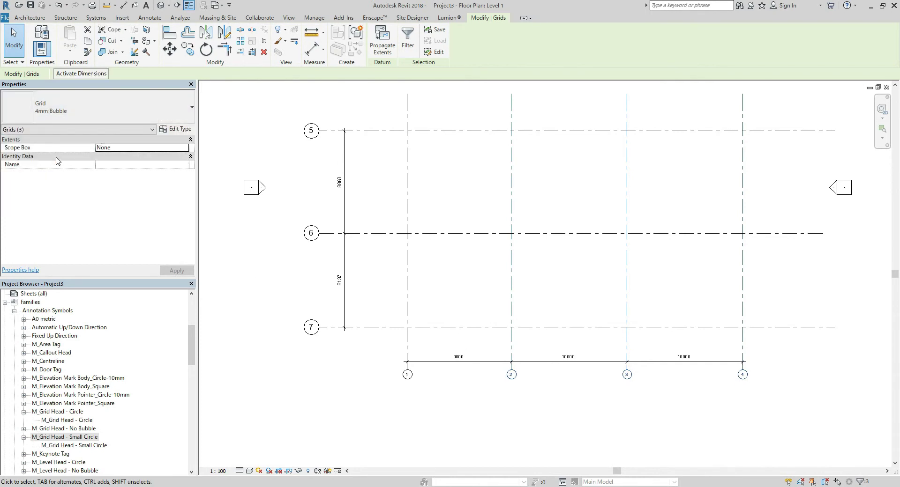
{"action": "left_click", "coordinate": [388, 410]}
{"action": "scroll", "coordinate": [476, 323], "scroll_direction": "down", "scroll_amount": 3}
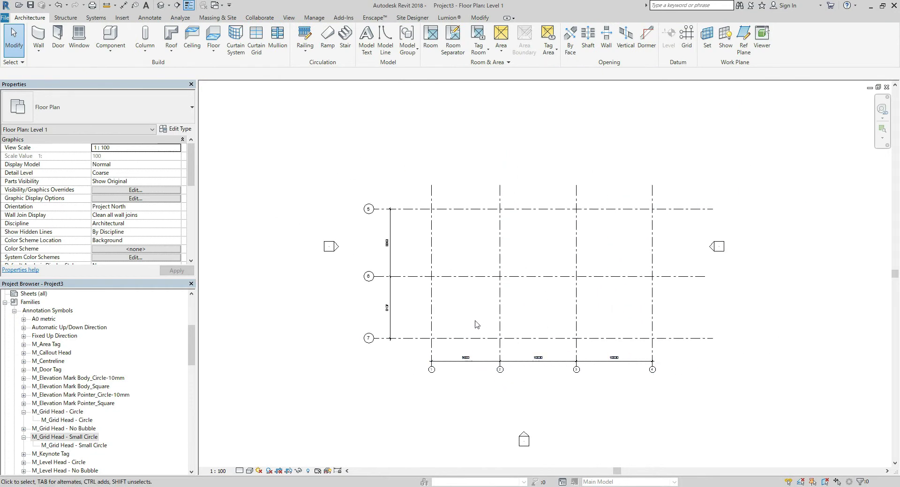
{"action": "scroll", "coordinate": [475, 308], "scroll_direction": "up", "scroll_amount": 2}
{"action": "scroll", "coordinate": [453, 354], "scroll_direction": "up", "scroll_amount": 4}
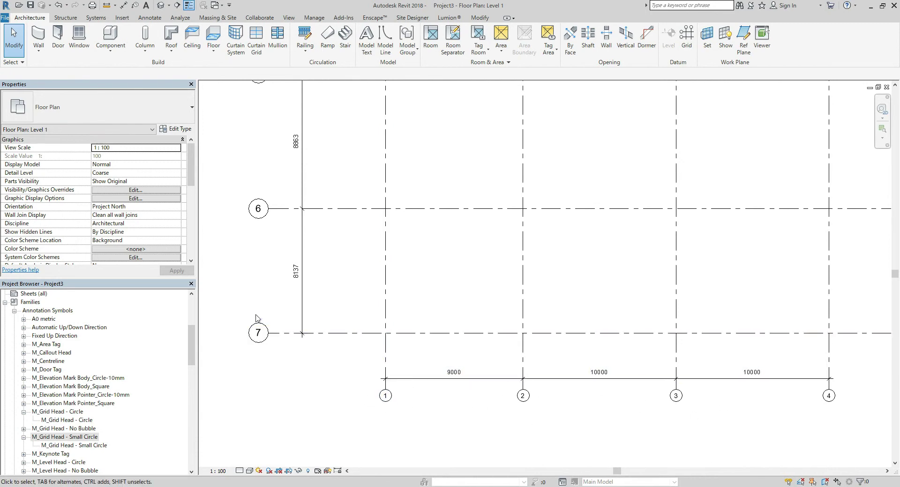
{"action": "middle_click_drag", "start_coordinate": [279, 242], "coordinate": [273, 312]}
{"action": "scroll", "coordinate": [416, 336], "scroll_direction": "down", "scroll_amount": 3, "text": "ctrl"}
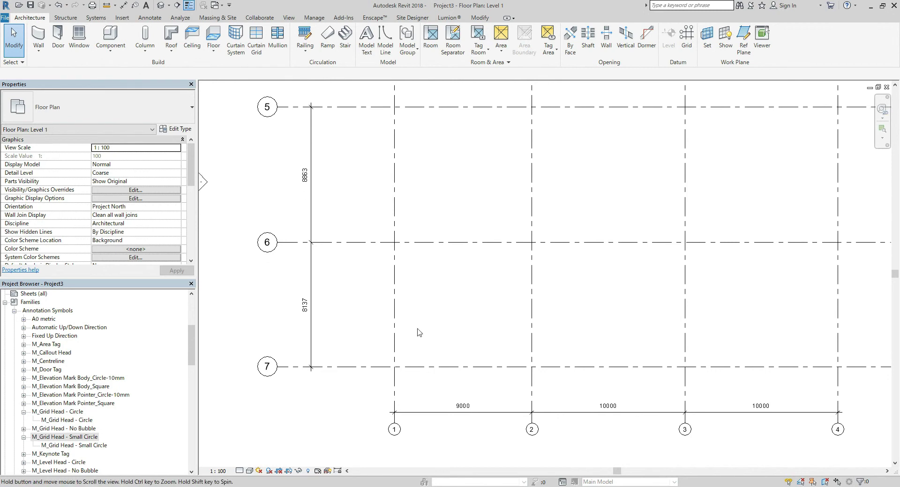
{"action": "scroll", "coordinate": [488, 352], "scroll_direction": "up", "scroll_amount": 1}
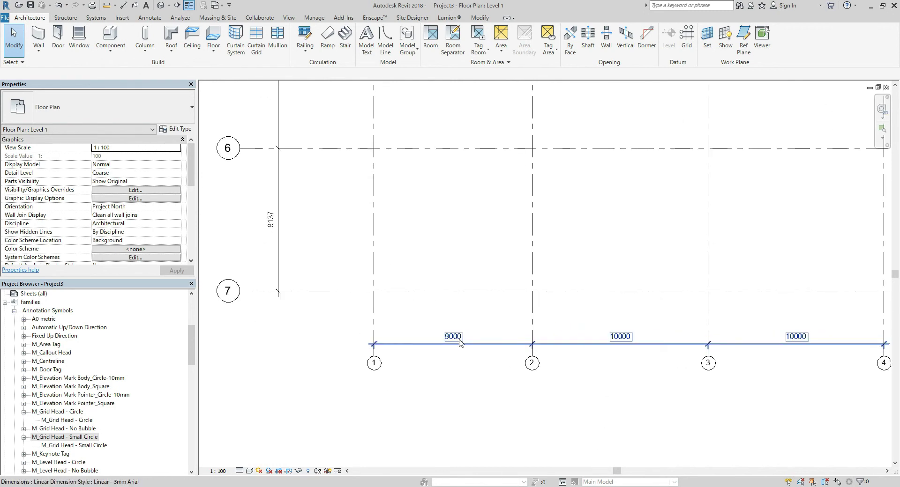
{"action": "scroll", "coordinate": [463, 346], "scroll_direction": "down", "scroll_amount": 2}
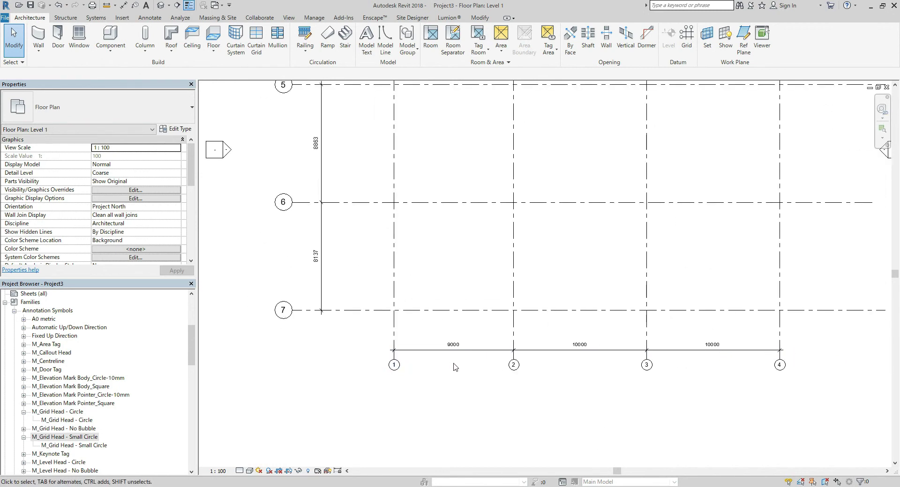
{"action": "scroll", "coordinate": [457, 365], "scroll_direction": "up", "scroll_amount": 1}
{"action": "scroll", "coordinate": [469, 360], "scroll_direction": "up", "scroll_amount": 1}
{"action": "left_click", "coordinate": [370, 368]}
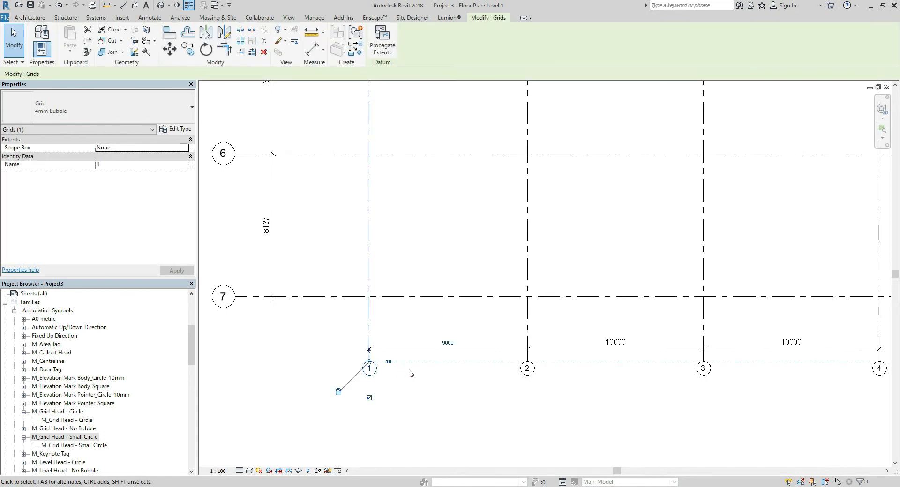
{"action": "left_click", "coordinate": [455, 343]}
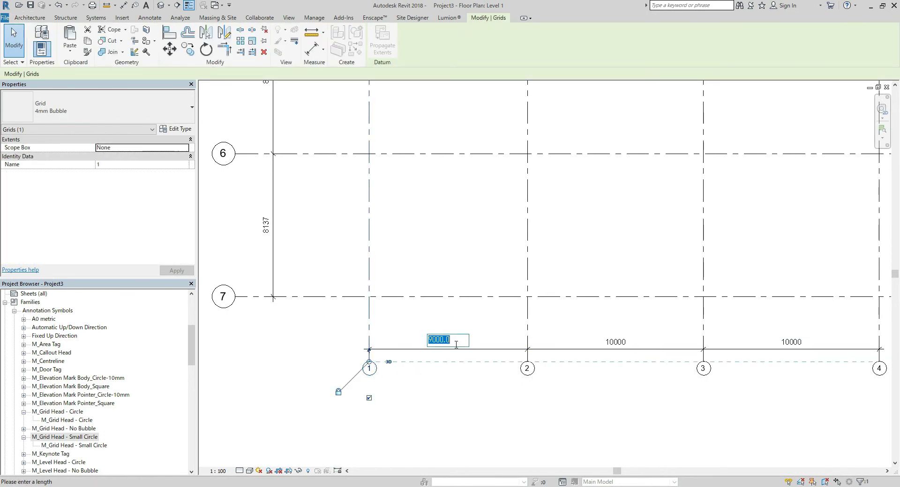
{"action": "key", "text": "Return"}
{"action": "scroll", "coordinate": [658, 368], "scroll_direction": "down", "scroll_amount": 1}
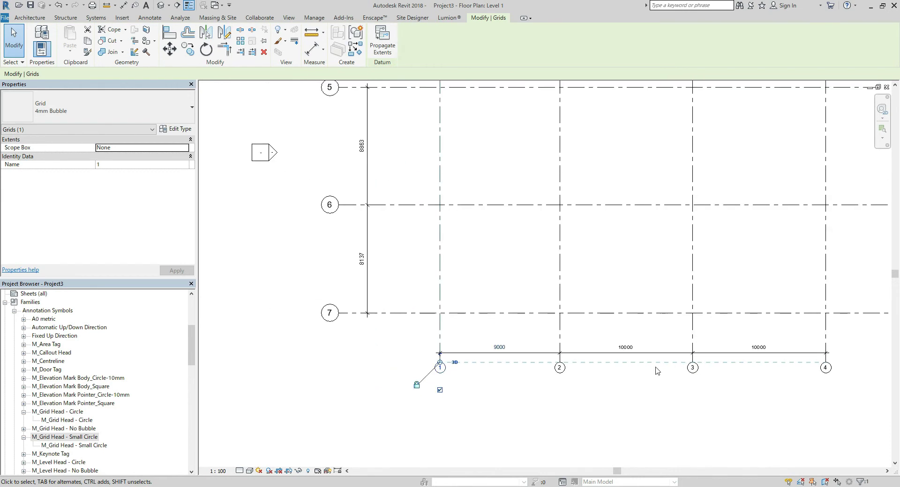
{"action": "left_click", "coordinate": [631, 407]}
{"action": "scroll", "coordinate": [622, 405], "scroll_direction": "down", "scroll_amount": 3}
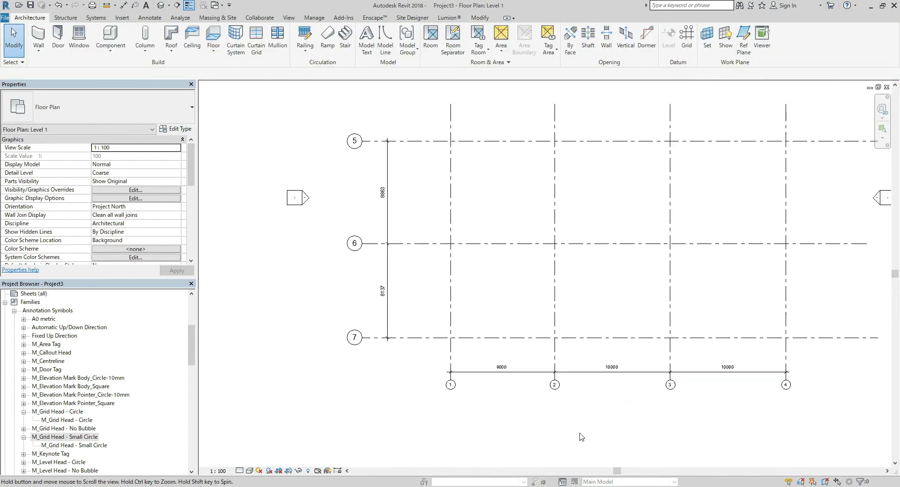